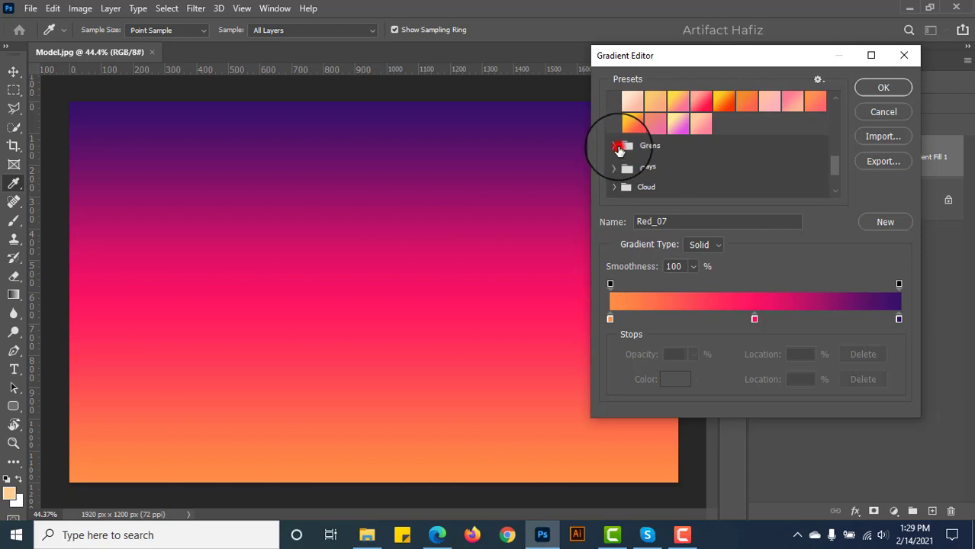
Step: Apply the Red_07 gradient preset from the Reds group to the gradient fill layer and set its blending mode to Screen
click(613, 146)
scroll(674, 168, down, 2)
scroll(673, 204, down, 10)
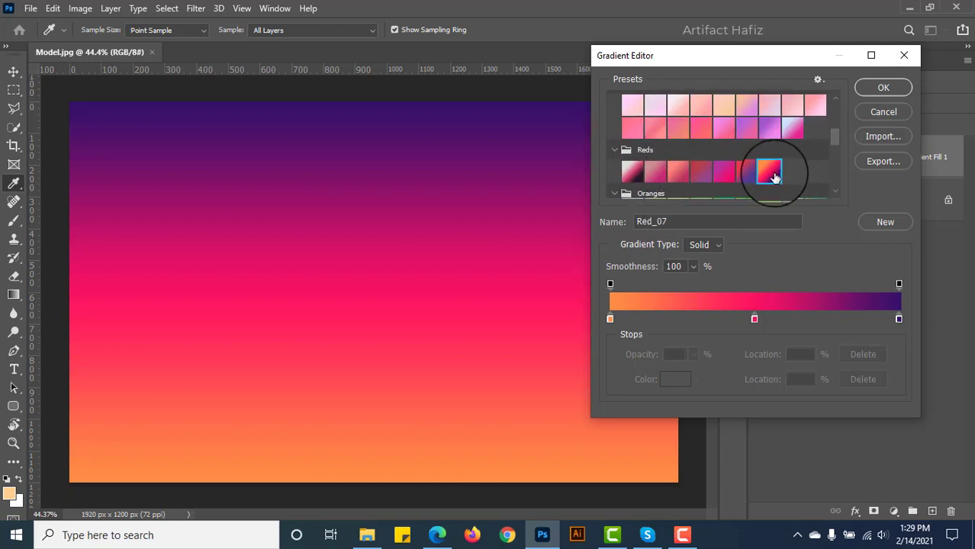
click(775, 177)
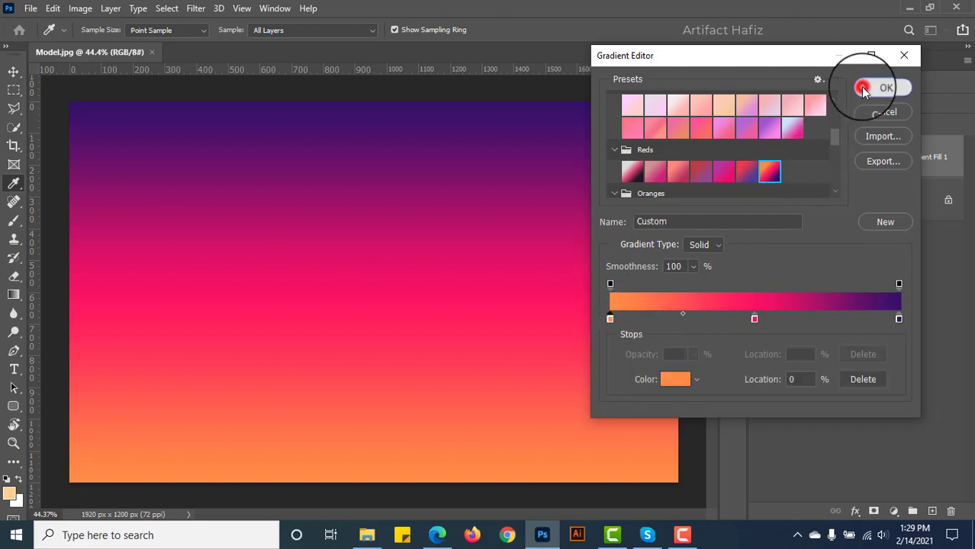
click(865, 90)
click(823, 132)
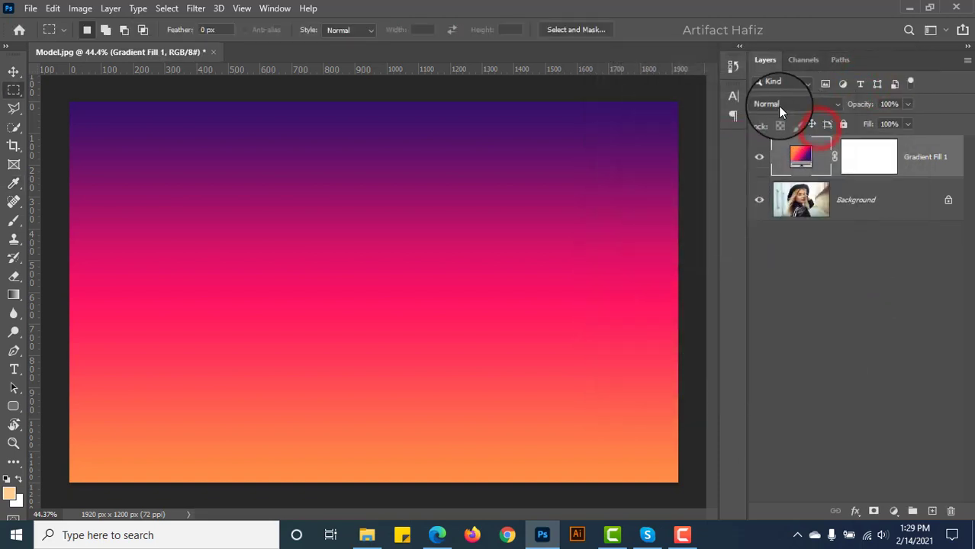
click(779, 107)
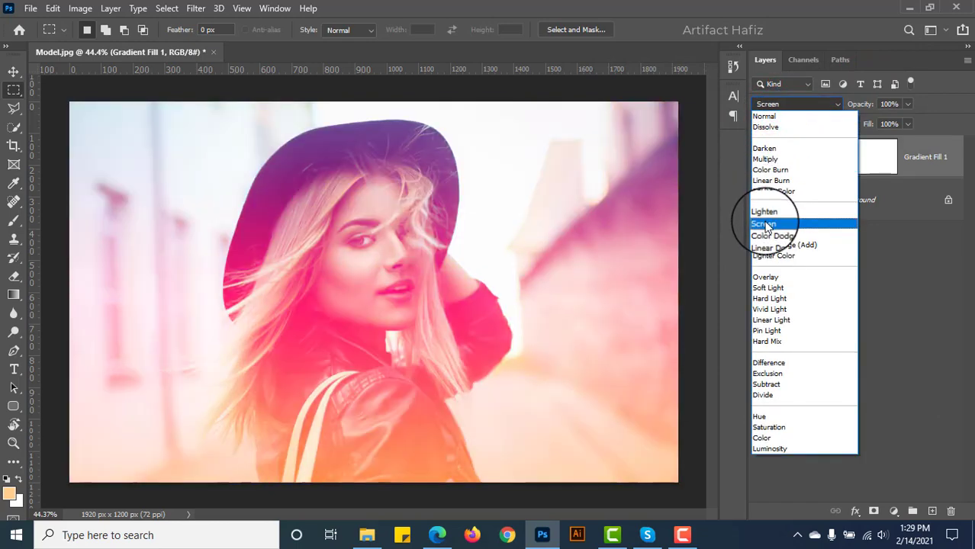
click(765, 224)
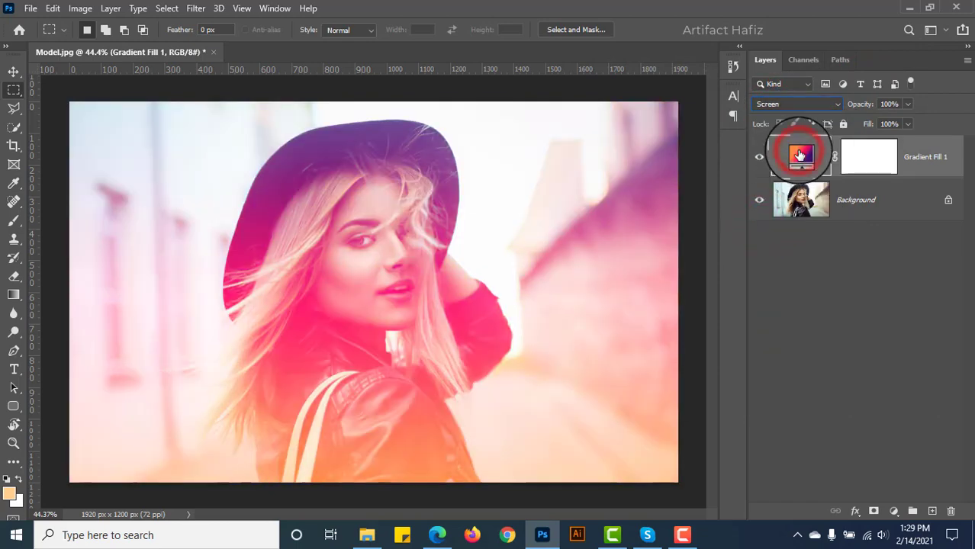
Step: Reopen the gradient fill for editing and change its orange start colour stop to the darker orange c64f01
double_click(800, 154)
click(700, 123)
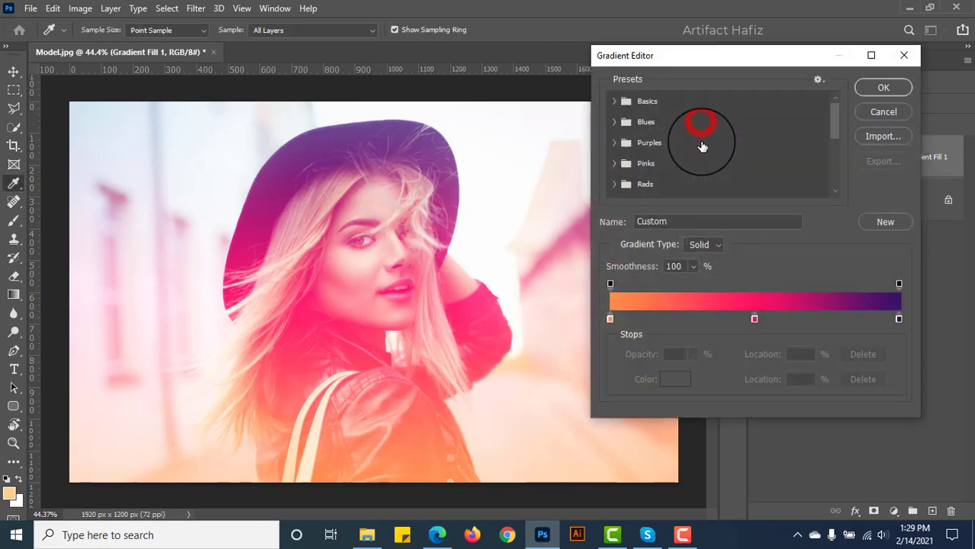
click(610, 319)
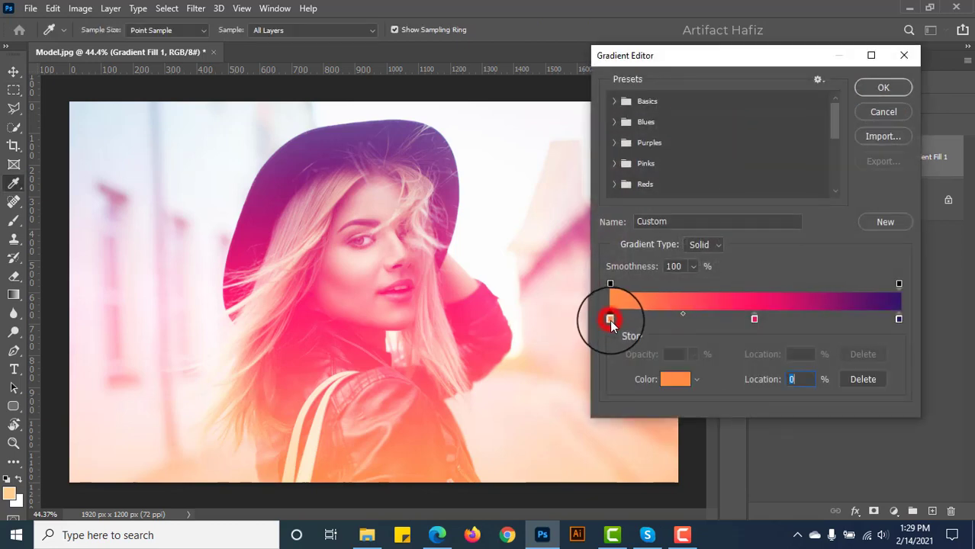
click(675, 379)
drag(615, 159, 660, 196)
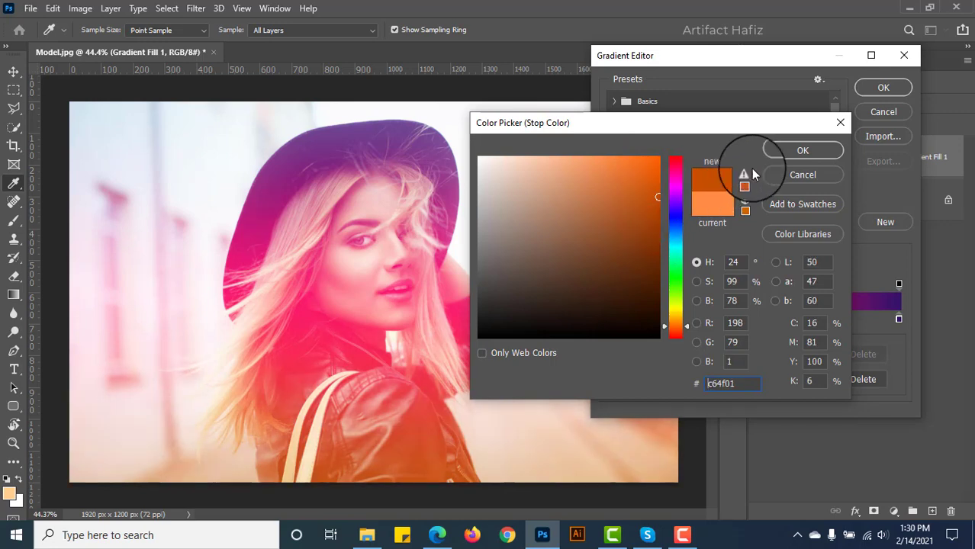
click(777, 151)
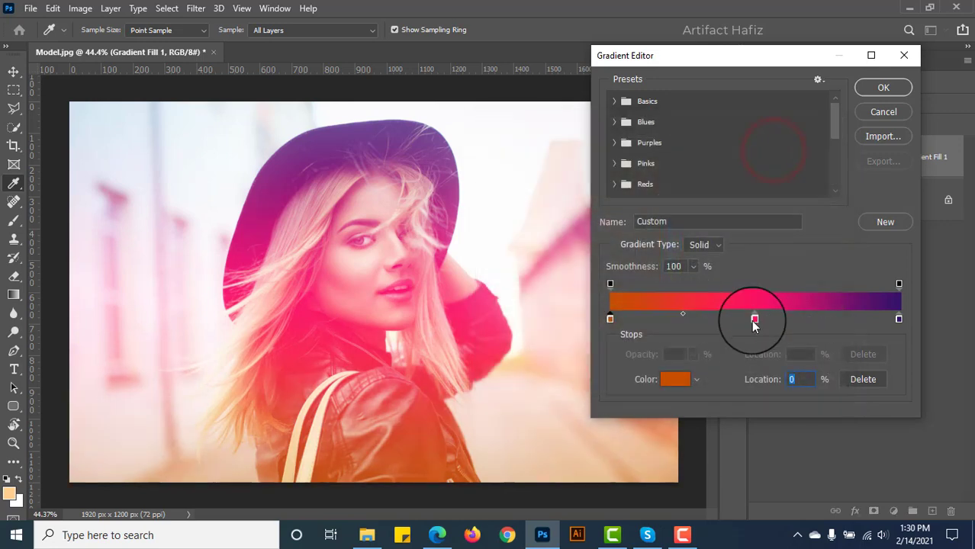
Step: Change the gradient's middle pink colour stop to the dark crimson b5003e
click(754, 320)
click(674, 380)
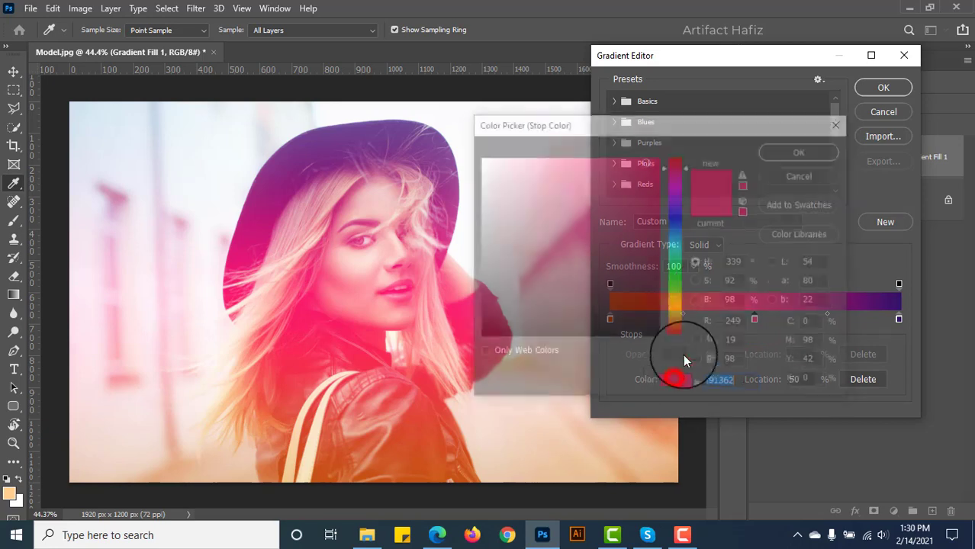
drag(640, 163, 561, 126)
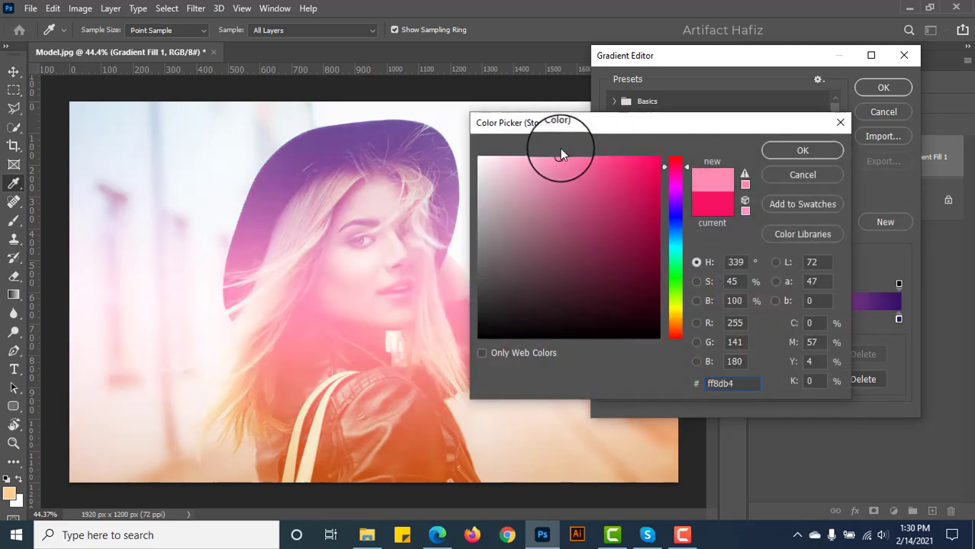
drag(608, 158, 662, 209)
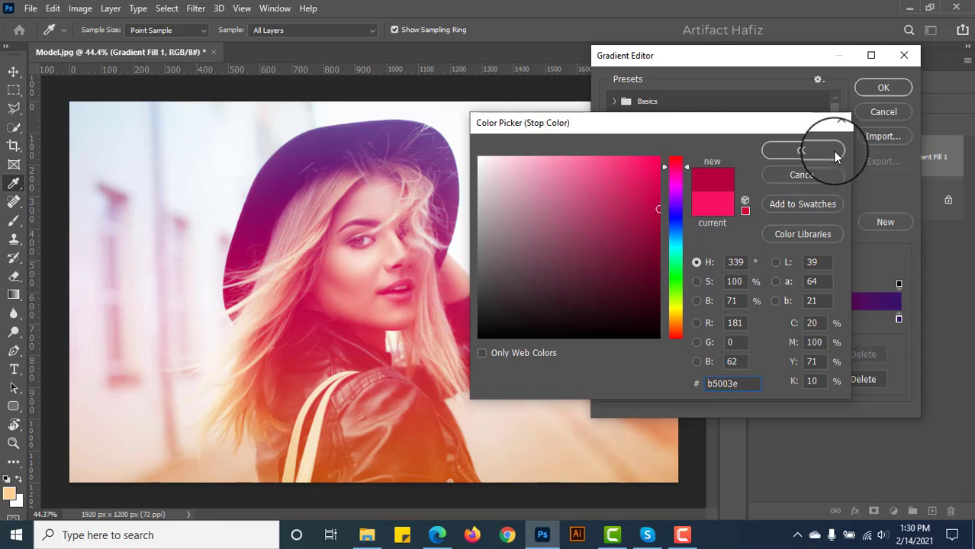
click(807, 151)
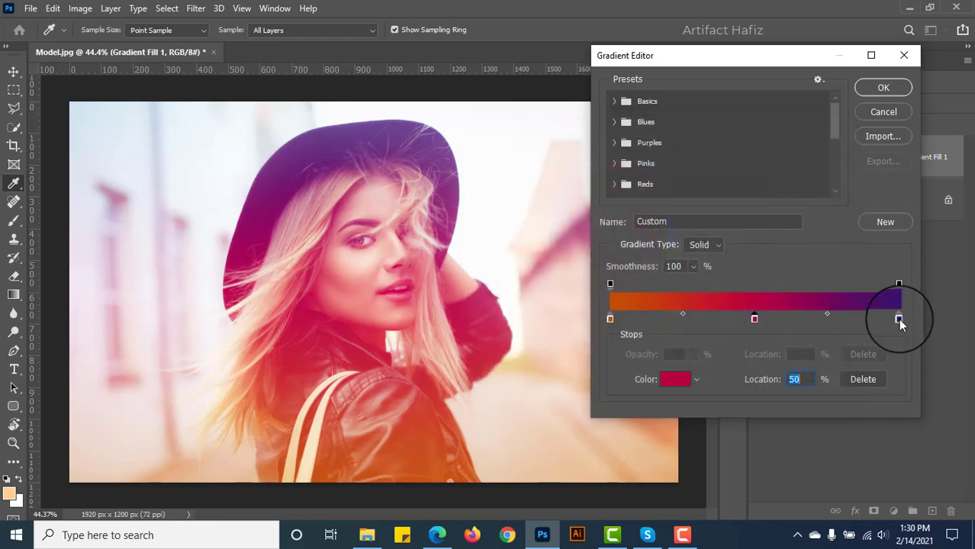
Step: Darken the gradient's purple end colour stop to 2d105a and apply the edited gradient fill
click(681, 380)
mouse_move(648, 213)
mouse_down()
mouse_move(647, 250)
mouse_move(629, 277)
mouse_move(628, 263)
mouse_up()
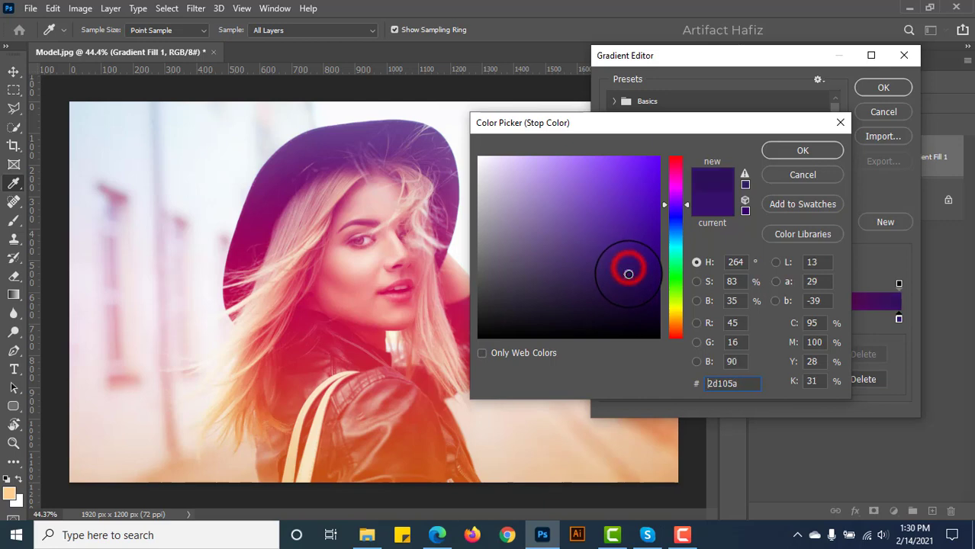
click(766, 155)
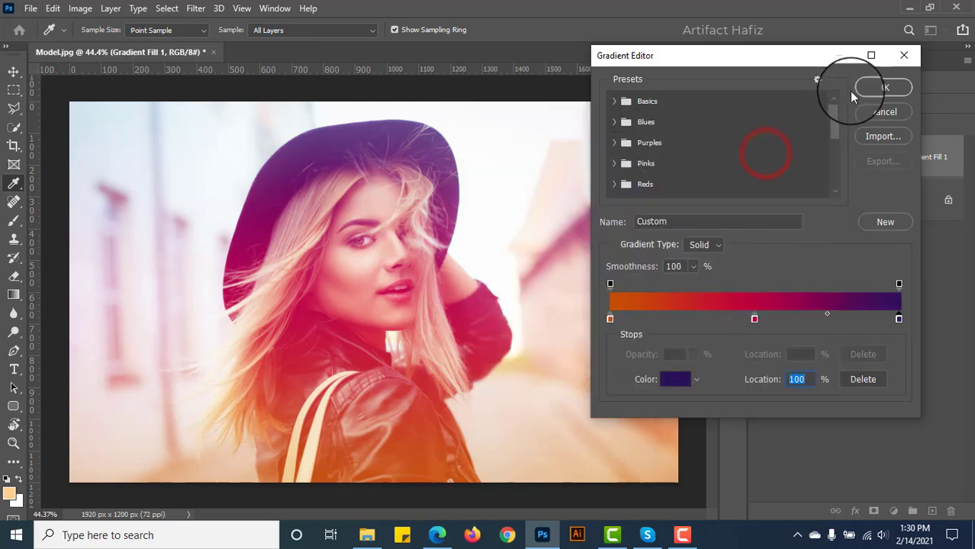
click(870, 89)
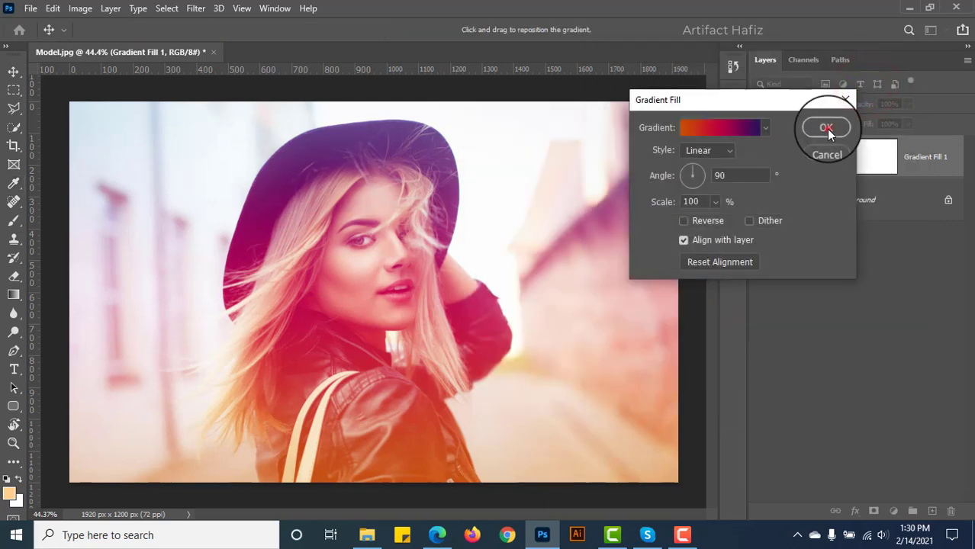
click(829, 128)
Step: Reduce the gradient fill layer's opacity to 73% and compare the photo with the layer hidden and shown
click(764, 158)
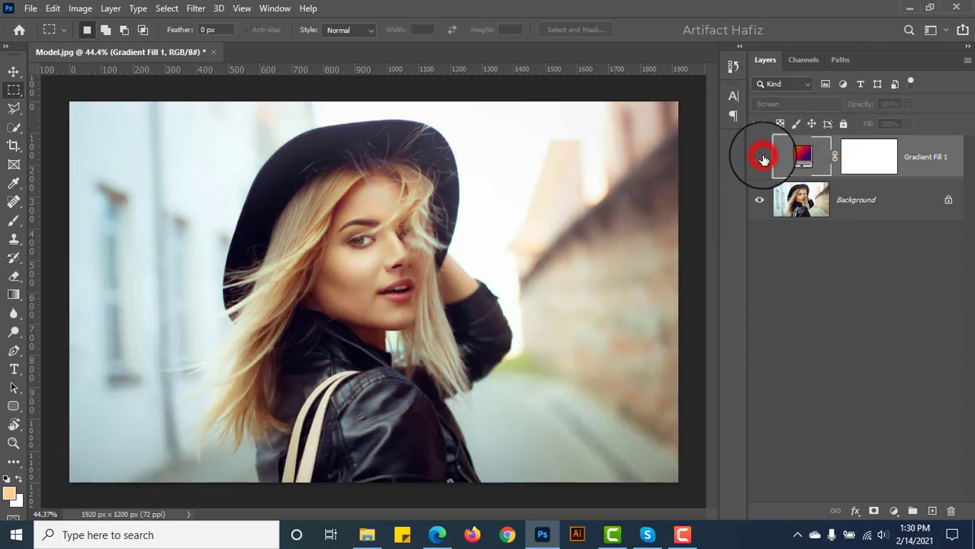
click(761, 157)
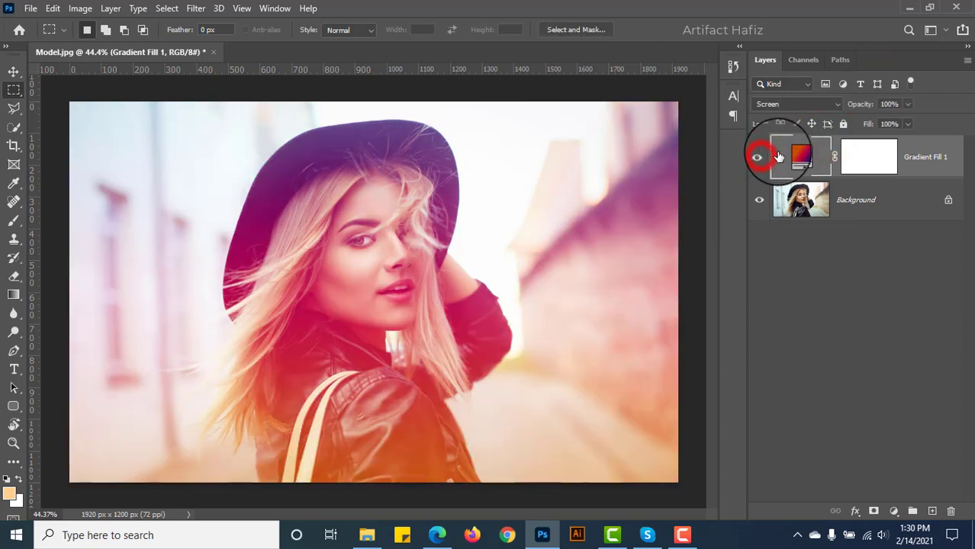
click(910, 105)
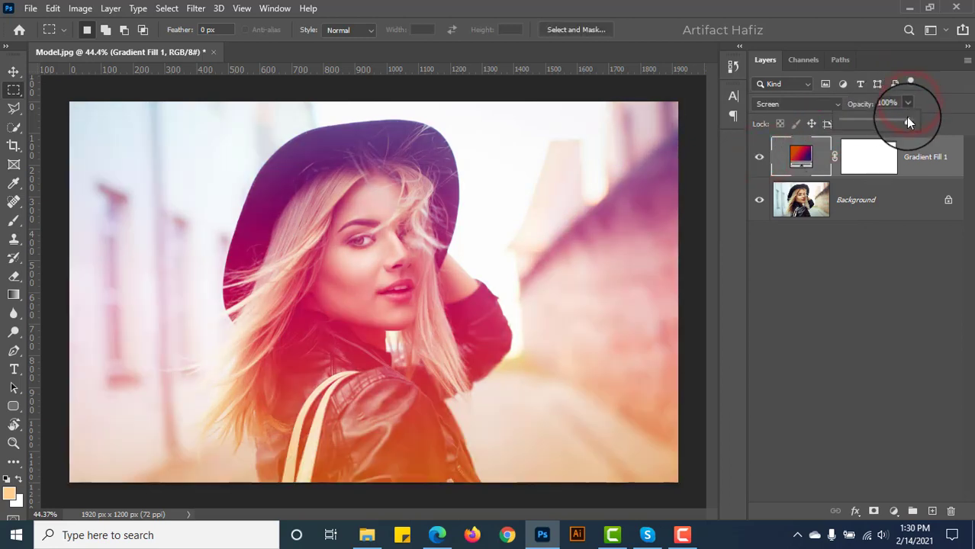
drag(909, 121, 881, 138)
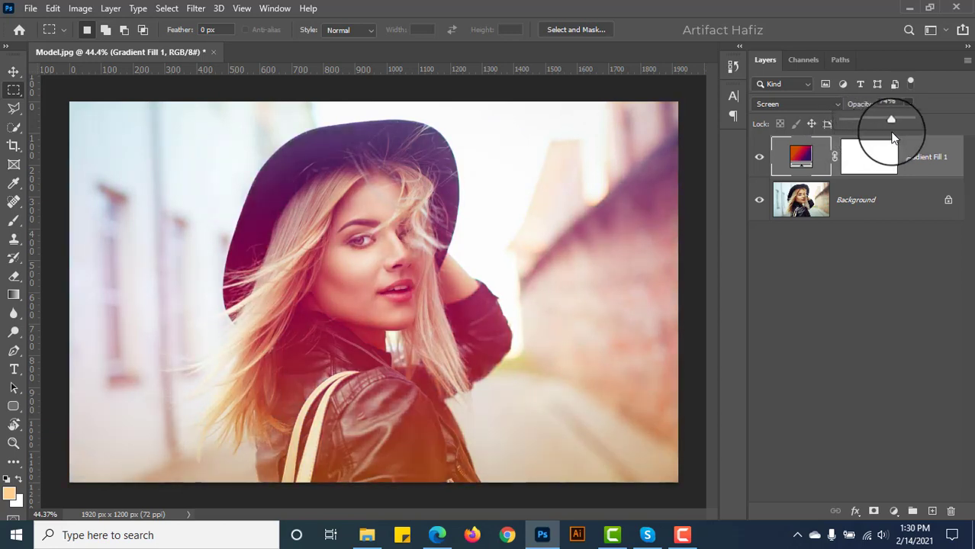
click(926, 160)
click(759, 157)
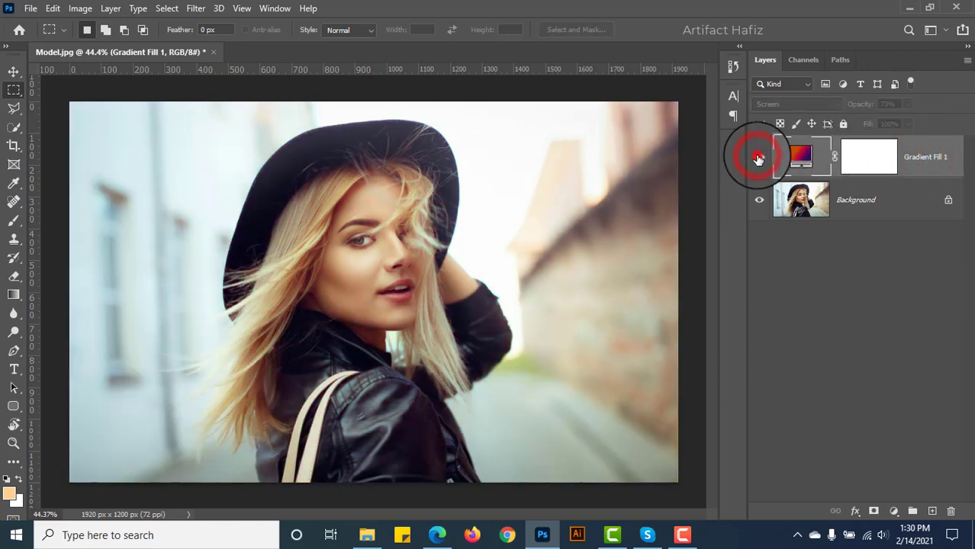
click(759, 157)
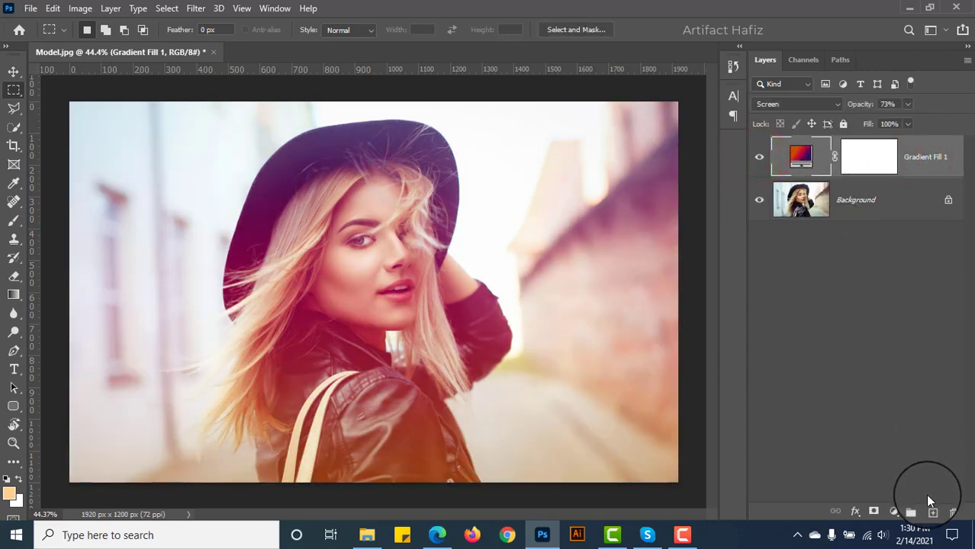
click(682, 534)
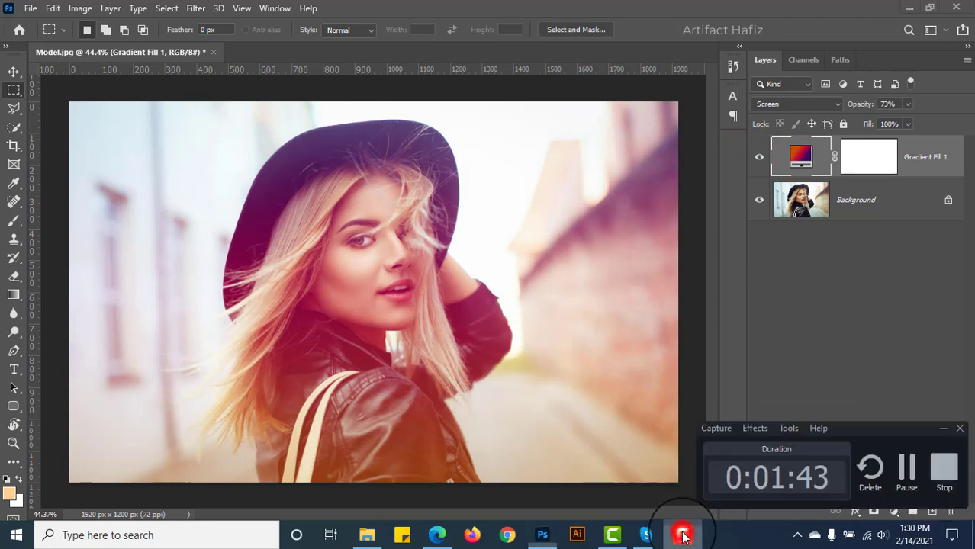
click(682, 535)
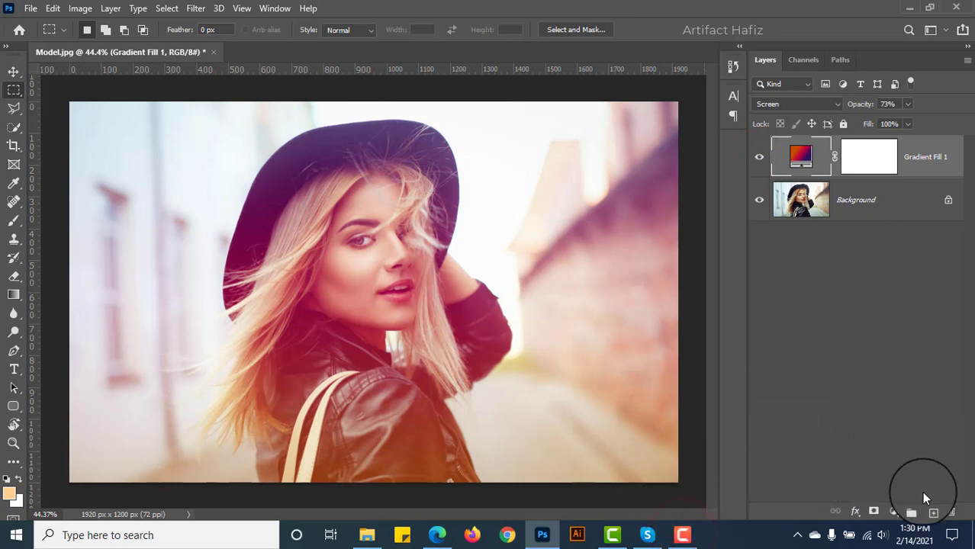
Step: Add a new empty layer above the gradient fill and set up a Soft Round brush at 100% opacity
click(932, 512)
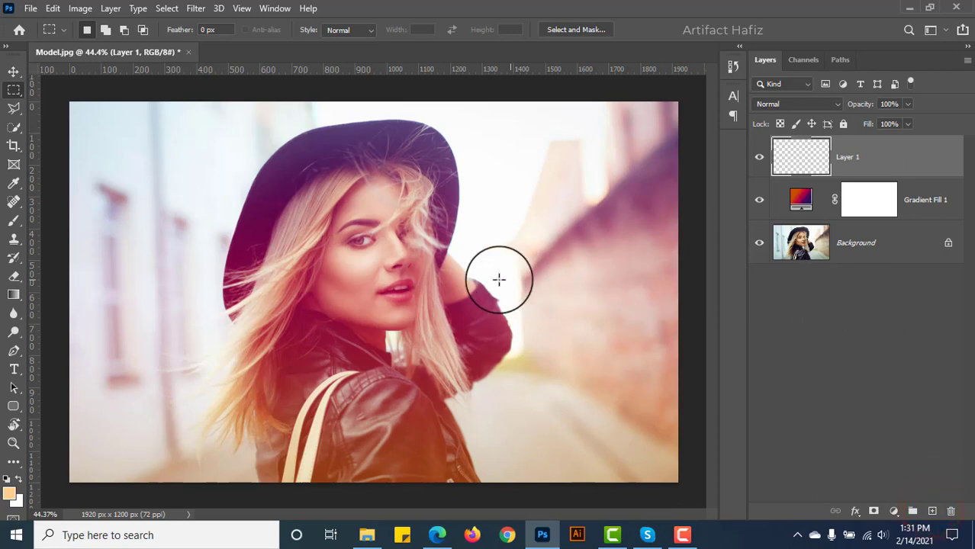
click(14, 219)
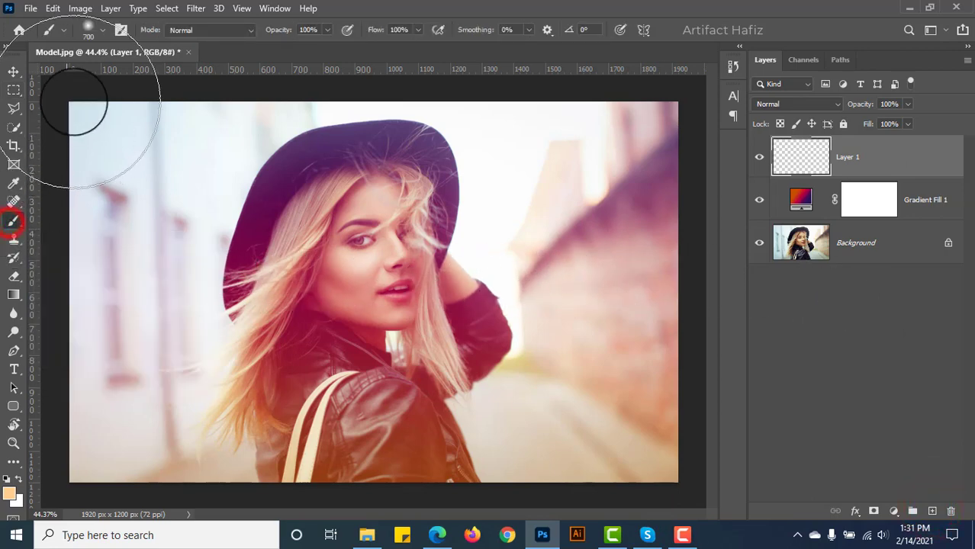
click(90, 29)
click(80, 218)
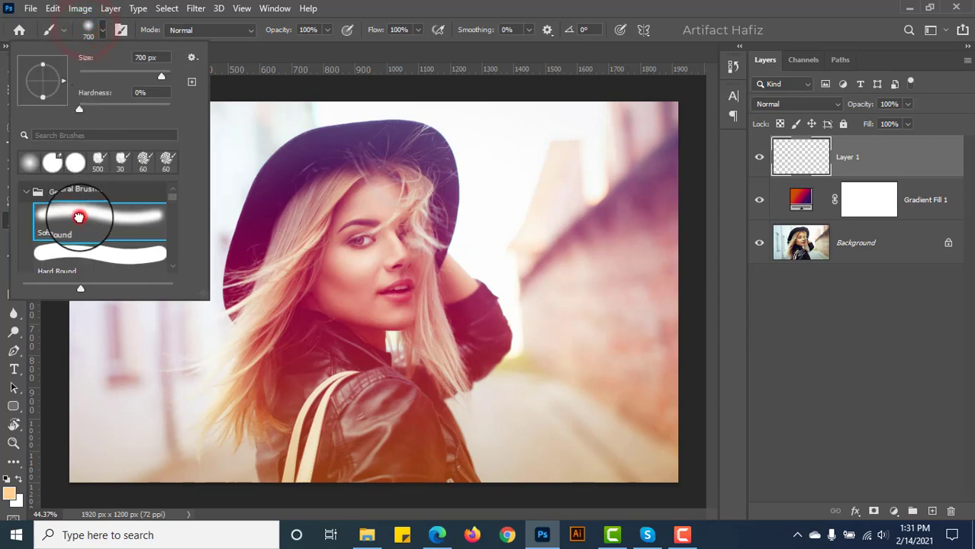
click(327, 29)
click(327, 45)
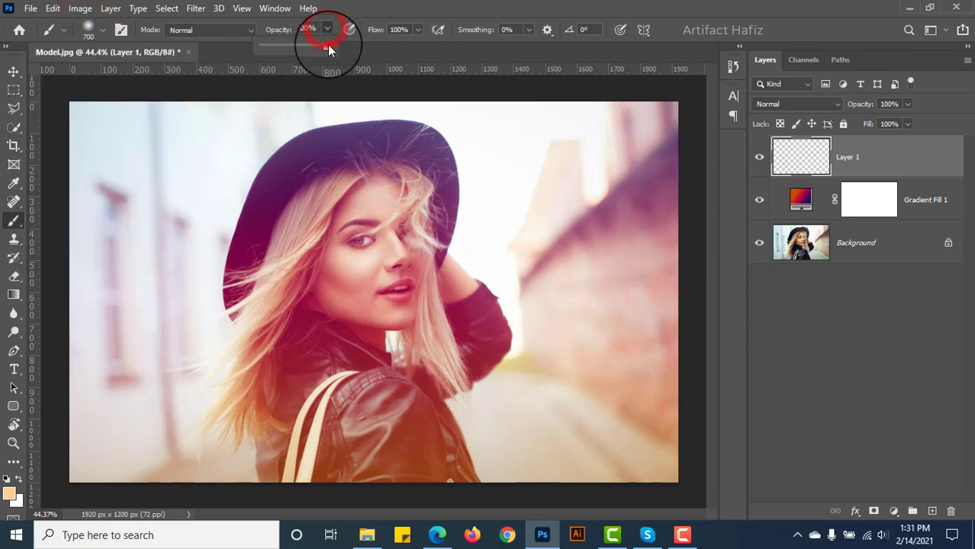
Step: Set the foreground colour to a bright orange with a hue of 18° and 100% brightness
click(10, 496)
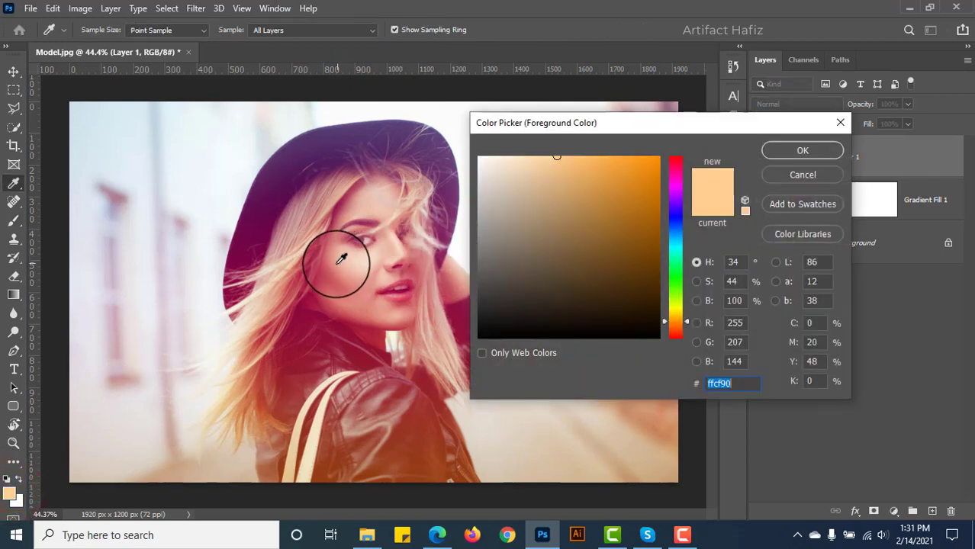
click(319, 281)
drag(624, 199, 694, 117)
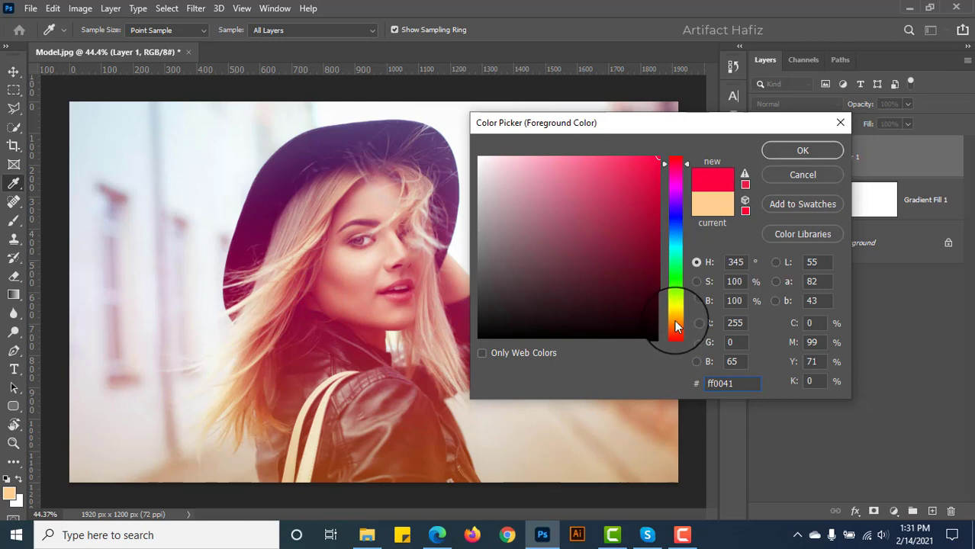
drag(674, 160, 660, 329)
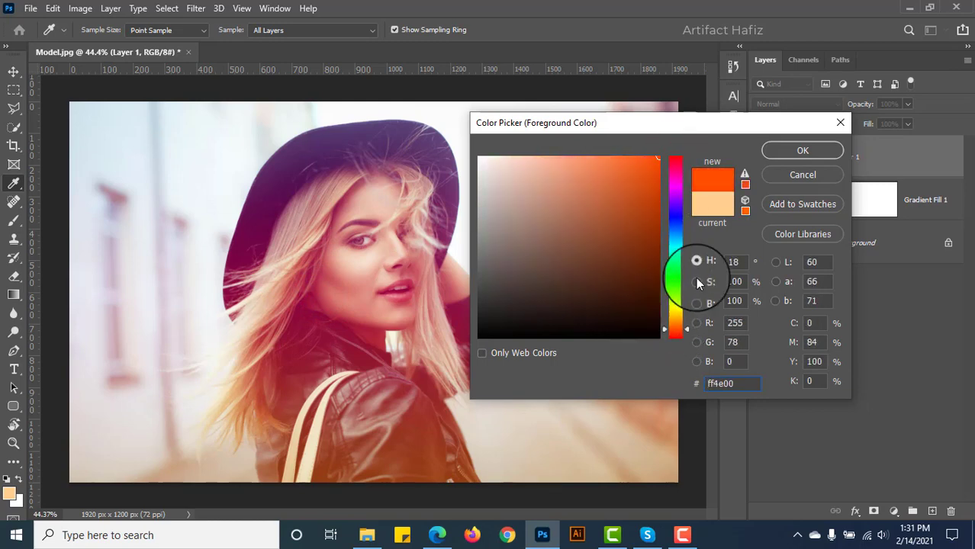
drag(640, 167, 626, 123)
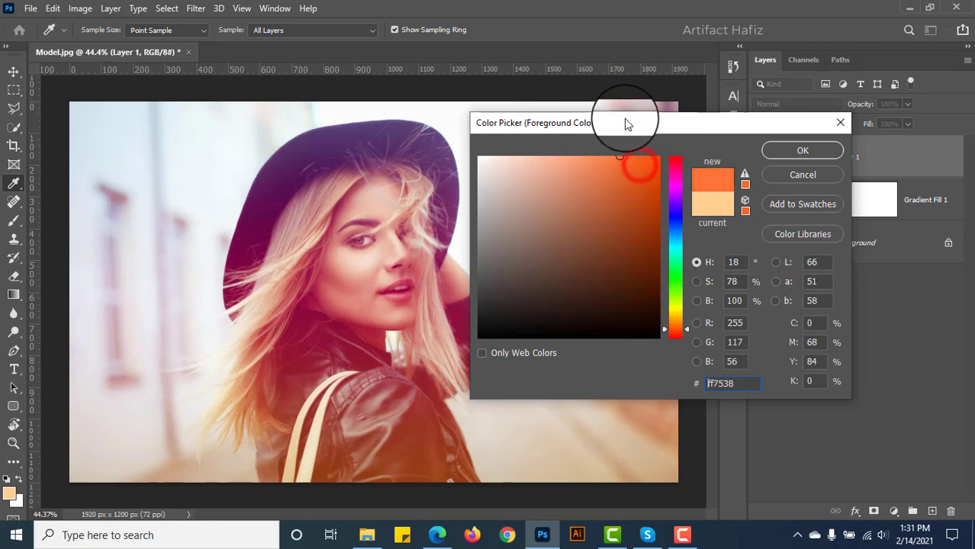
drag(624, 162, 627, 145)
click(786, 151)
Step: Paint a single soft 700 px orange dab over the woman's lower face on the new layer and activate the Move tool
key(b)
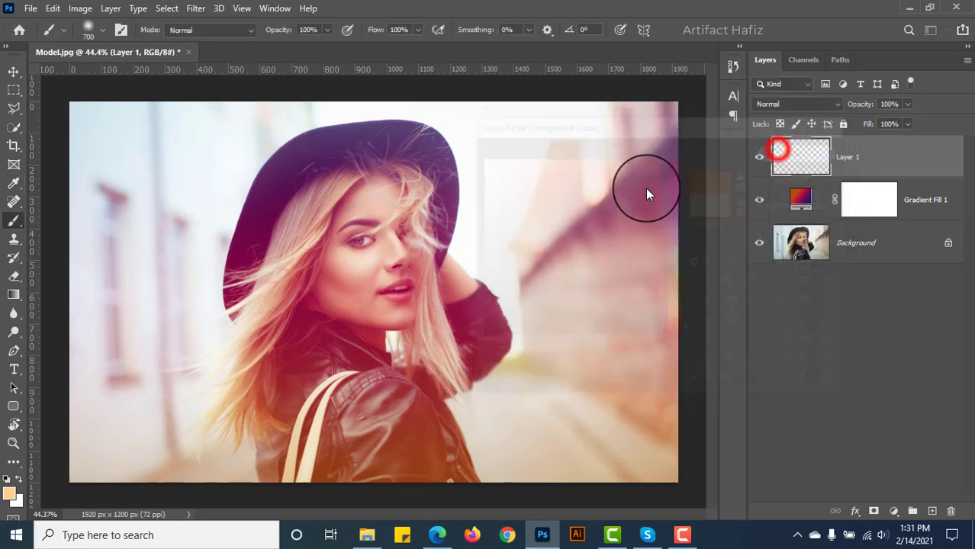
click(361, 304)
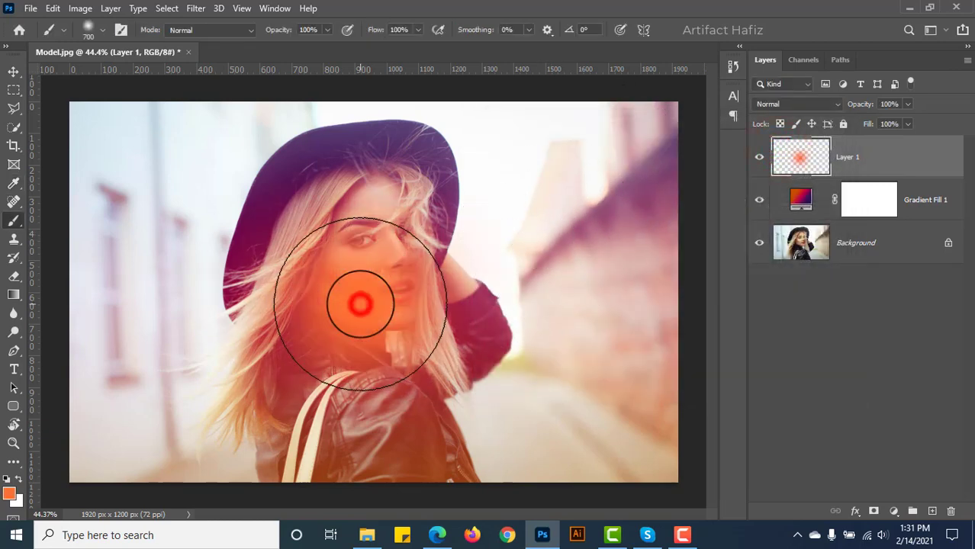
click(13, 71)
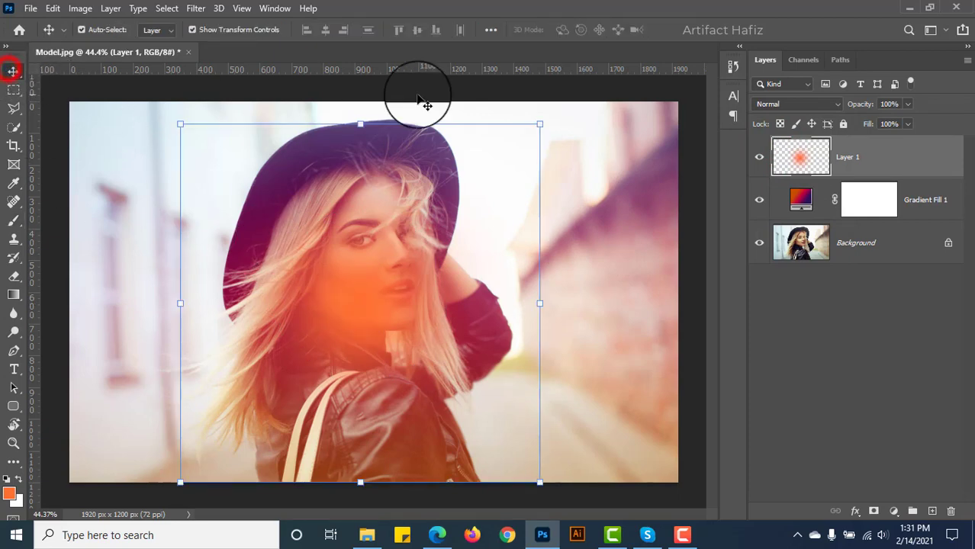
Step: Set the orange glow layer to Screen blending, enlarge it to about 234%, and move it to the photo's left edge
click(772, 108)
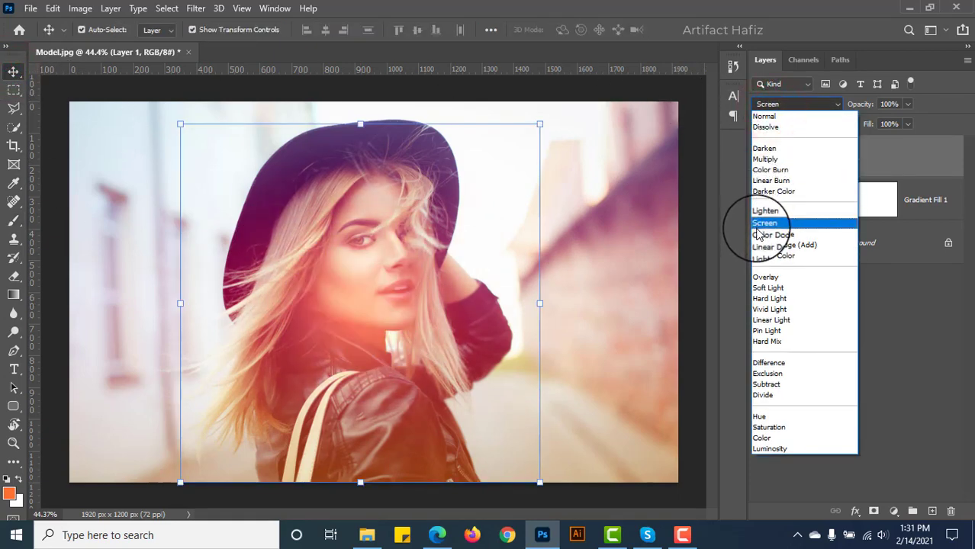
click(764, 222)
key(ctrl+t)
drag(368, 286, 674, 157)
drag(484, 168, 157, 179)
drag(377, 143, 114, 303)
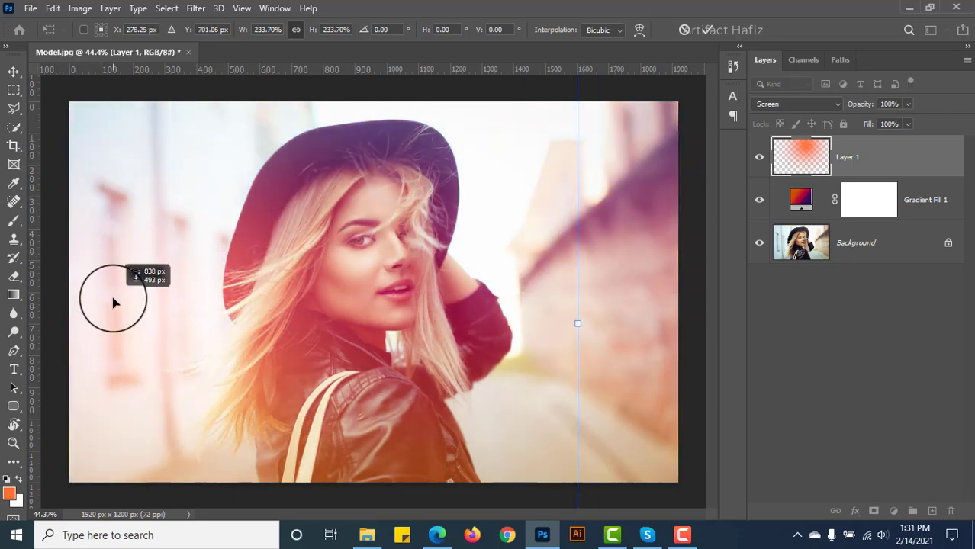
Step: Compare the photo with the orange glow layer hidden and shown, keeping that layer visible and selected
click(760, 158)
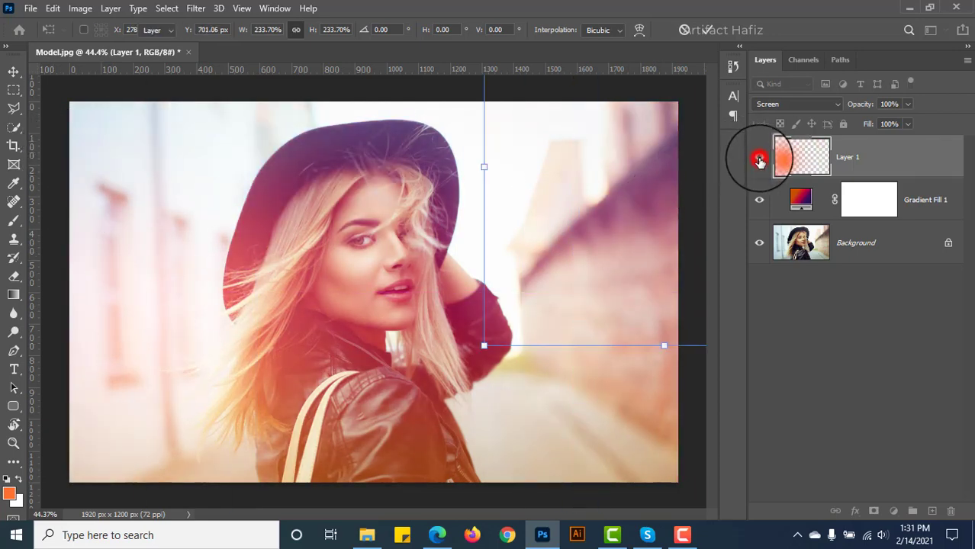
click(760, 158)
click(881, 157)
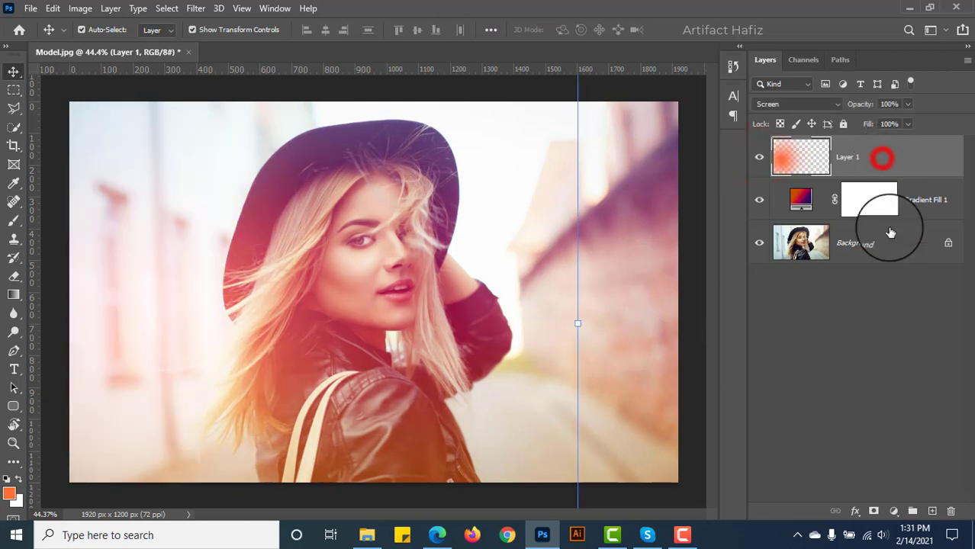
Step: Add a Brightness/Contrast adjustment layer above the orange glow with Brightness set to -20
click(894, 511)
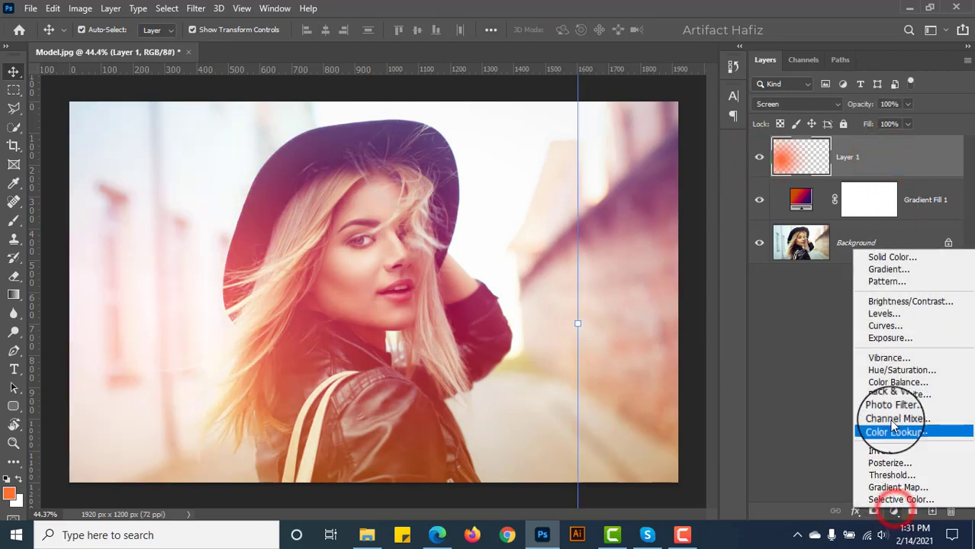
click(901, 302)
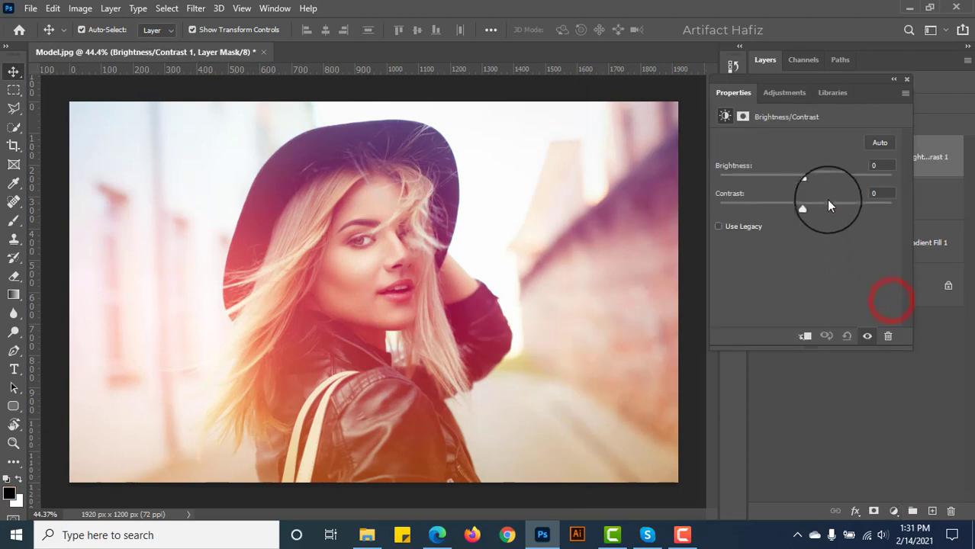
mouse_move(802, 178)
mouse_down()
mouse_move(775, 175)
mouse_move(794, 177)
mouse_up()
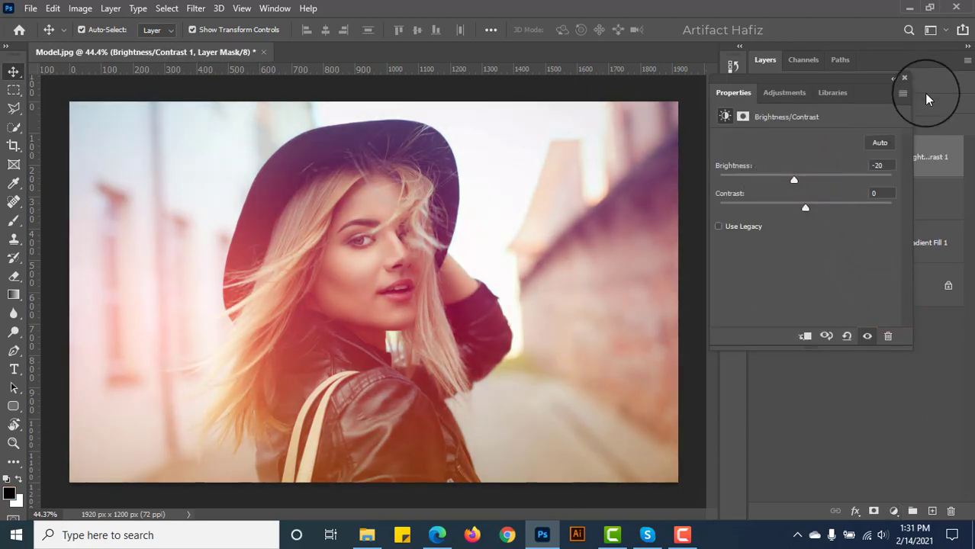
click(907, 79)
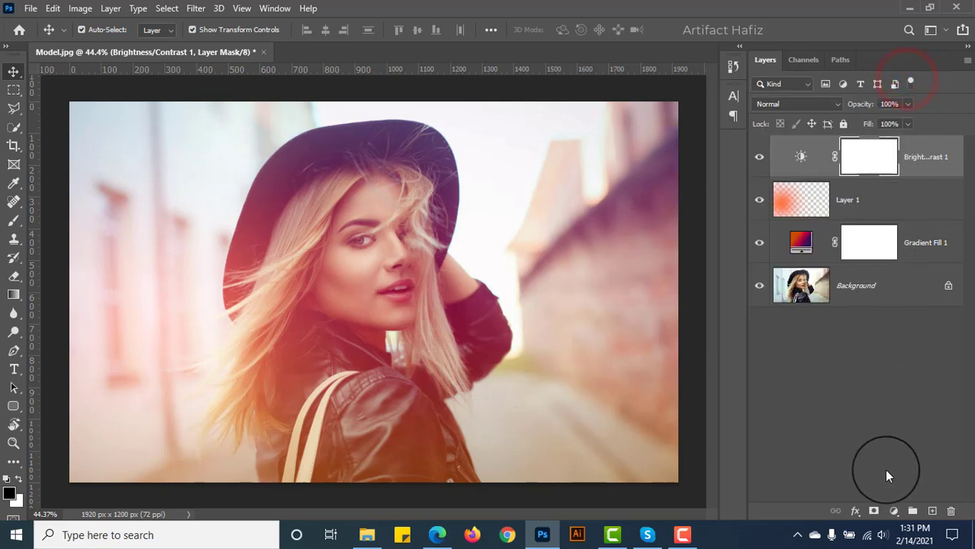
Step: Add a Curves adjustment layer, anchor a point in the shadows of the RGB curve, and raise a point in the highlights
click(894, 512)
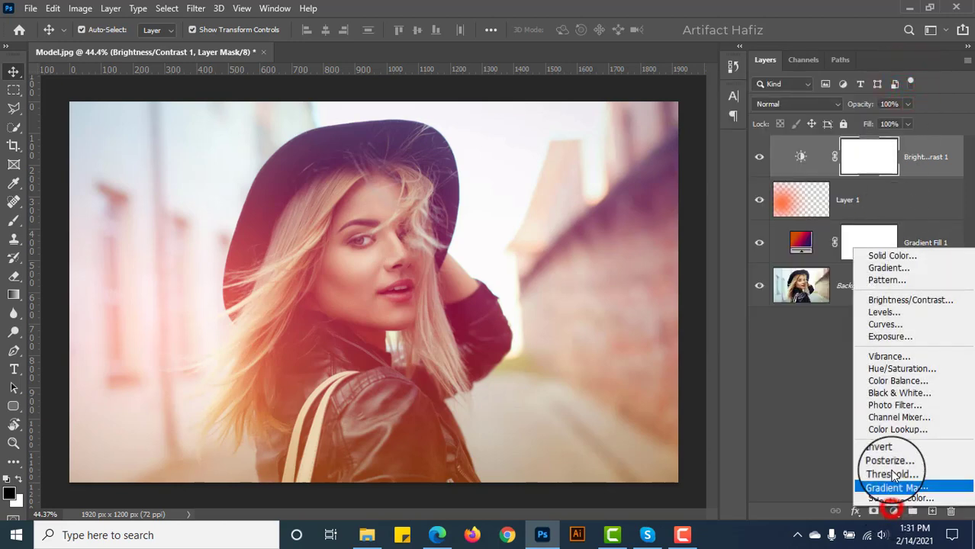
click(886, 326)
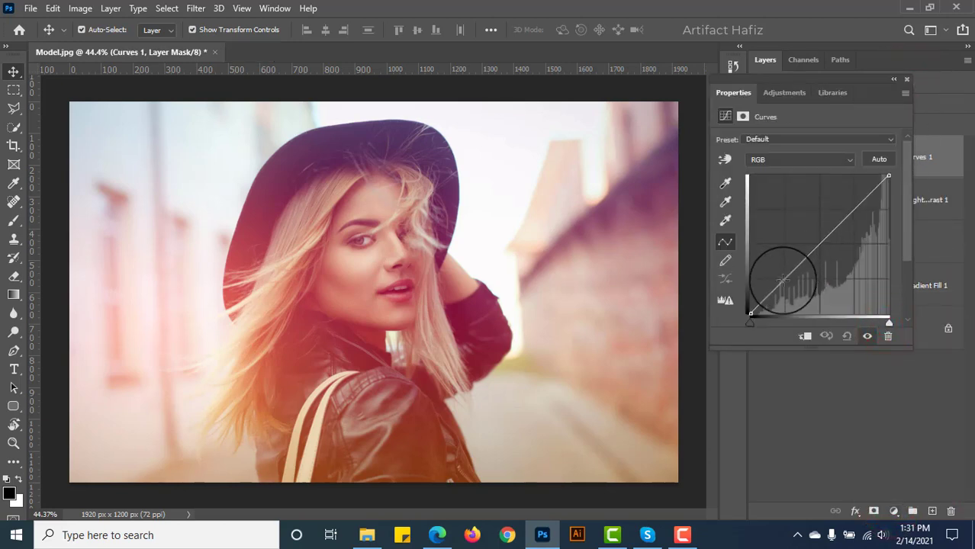
click(782, 281)
drag(852, 209, 846, 199)
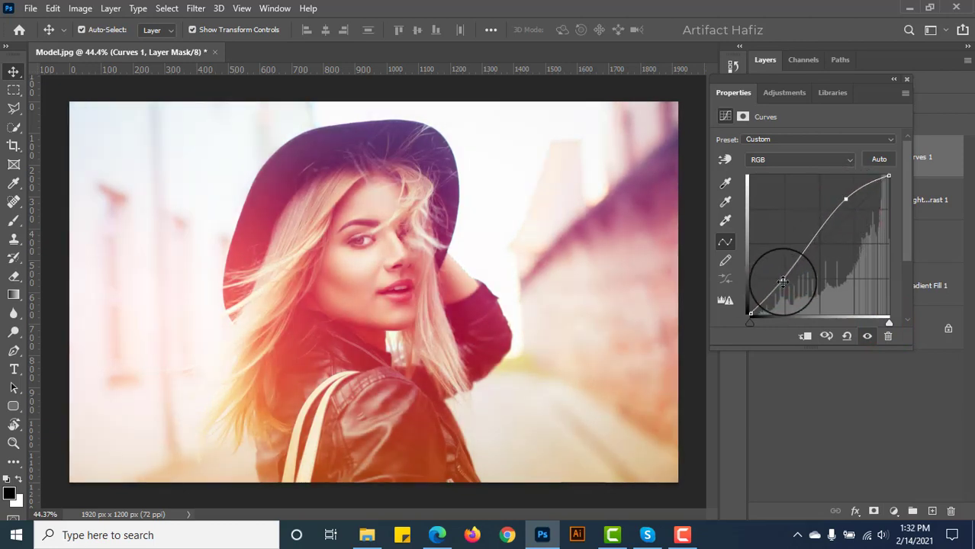
drag(784, 281, 784, 280)
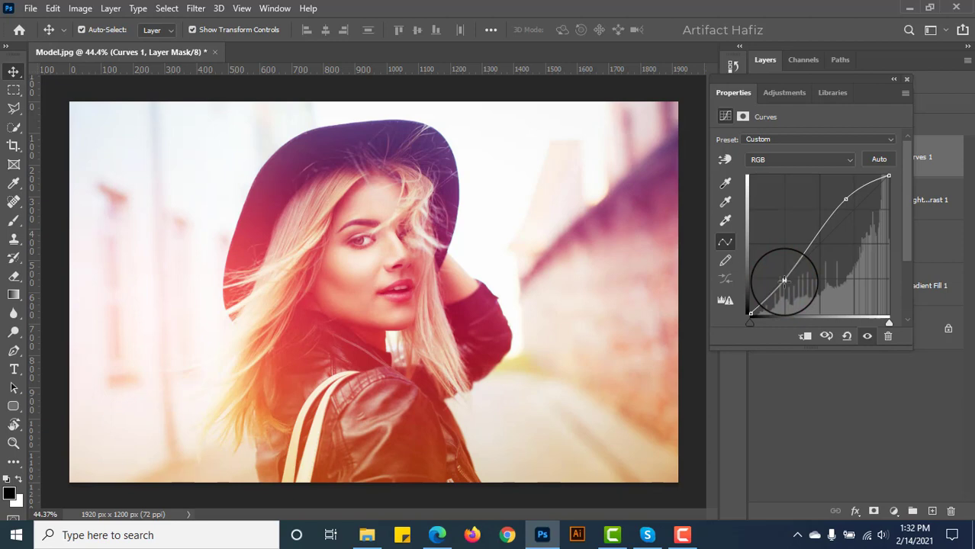
click(907, 79)
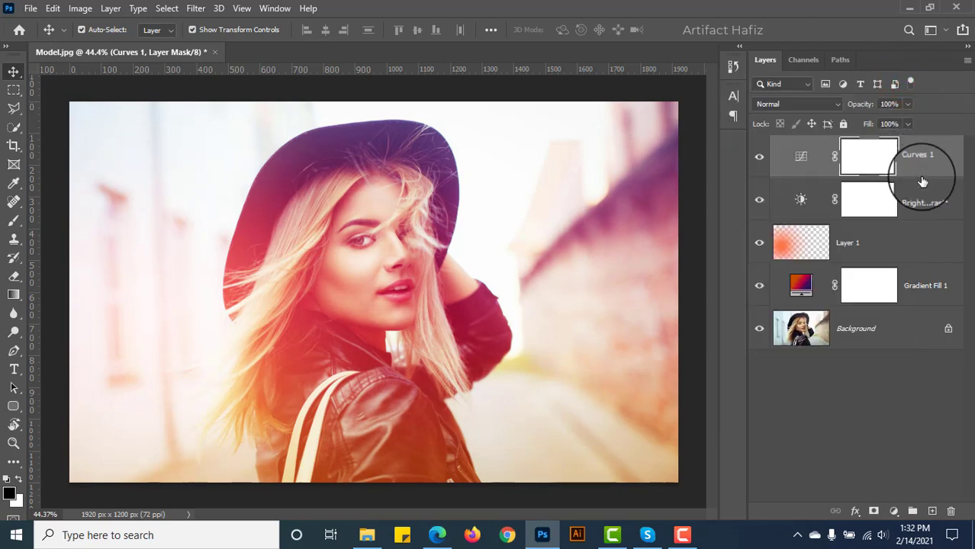
Step: Add a Levels adjustment layer with the RGB black input level set to 6
click(896, 511)
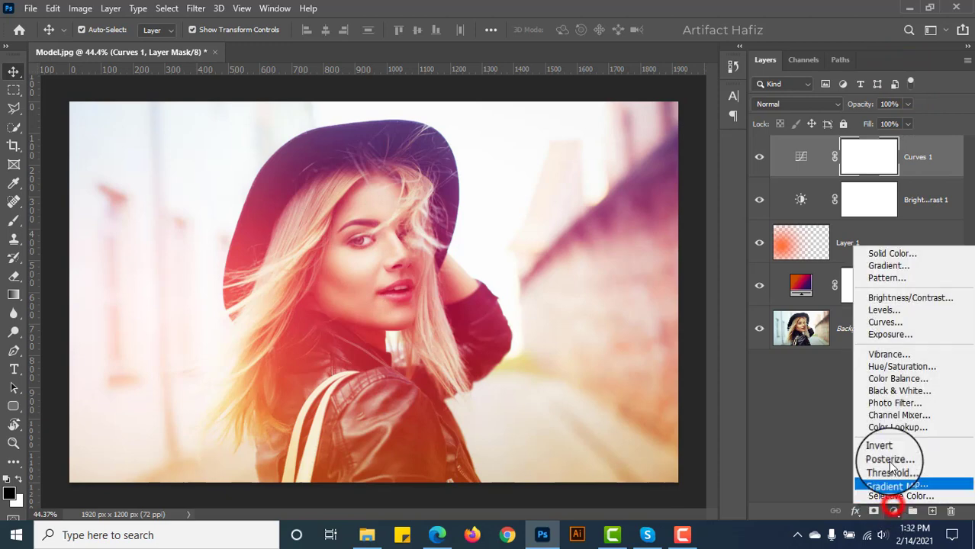
click(879, 315)
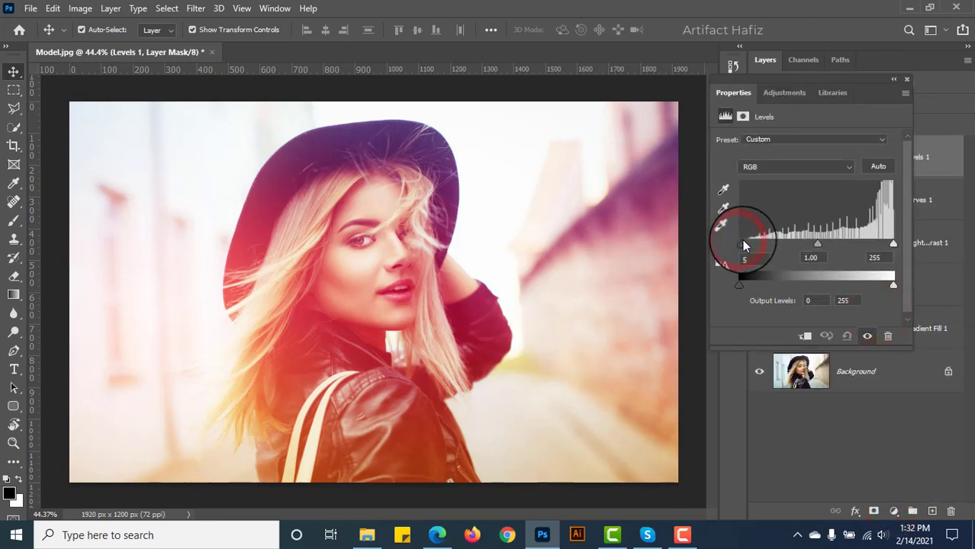
drag(743, 240, 744, 241)
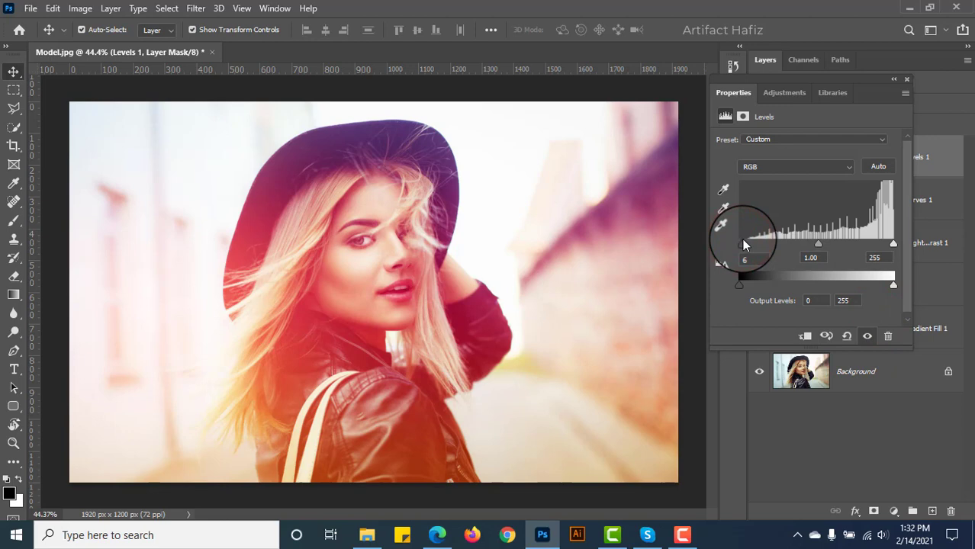
click(906, 79)
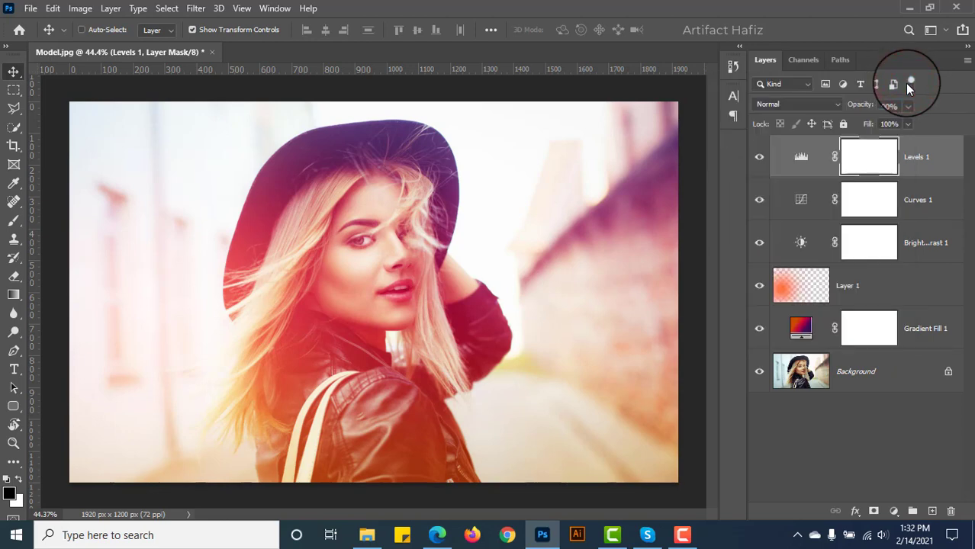
Step: Stamp all visible layers into a new top layer and convert that layer for Smart Filters
key(ctrl+alt+shift+e)
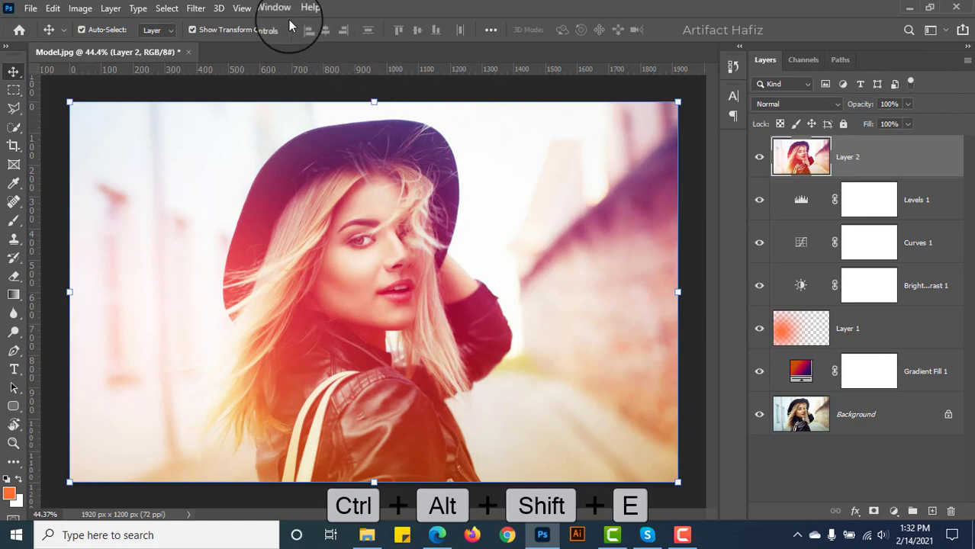
click(196, 9)
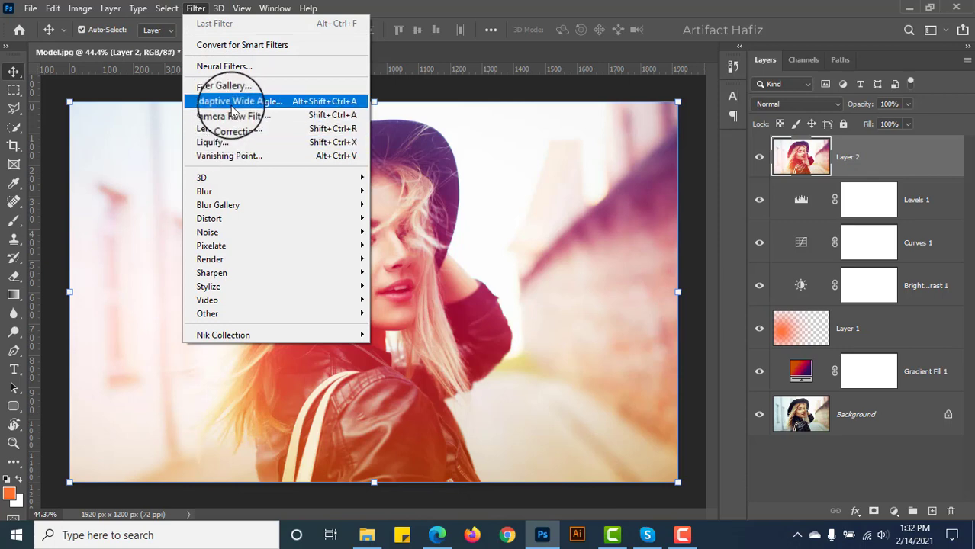
click(236, 46)
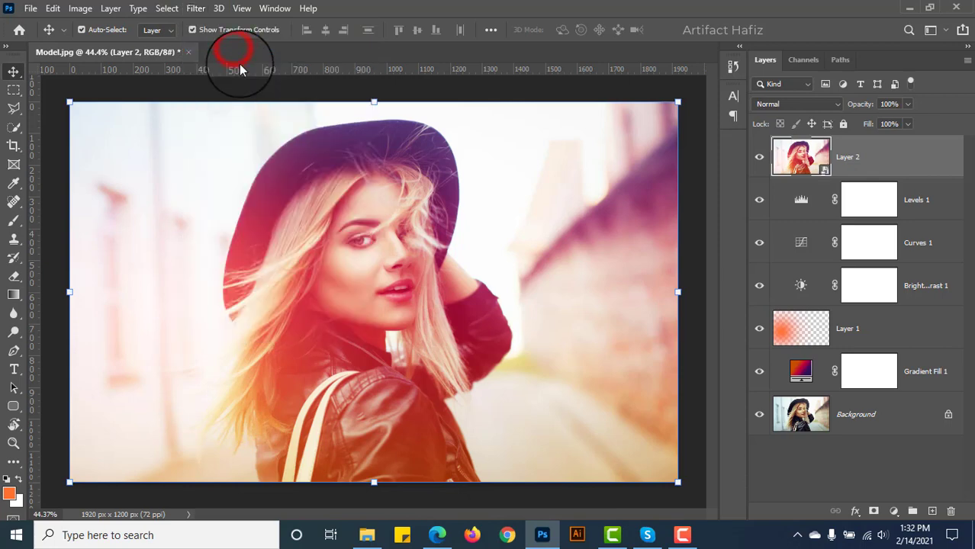
Step: Open the Camera Raw Filter on the merged layer and set Highlights to -100, Shadows to -21, Whites to +49 and Blacks to +7
click(195, 8)
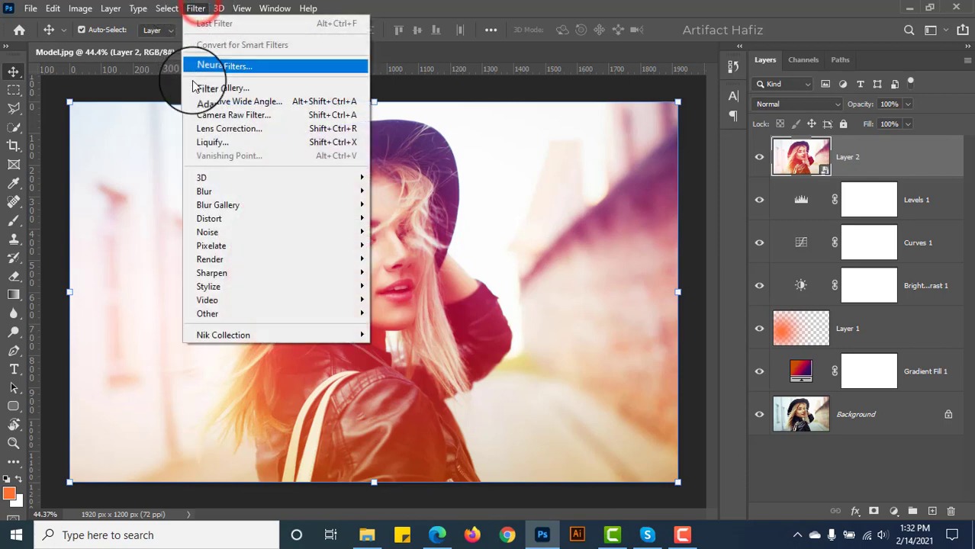
click(202, 116)
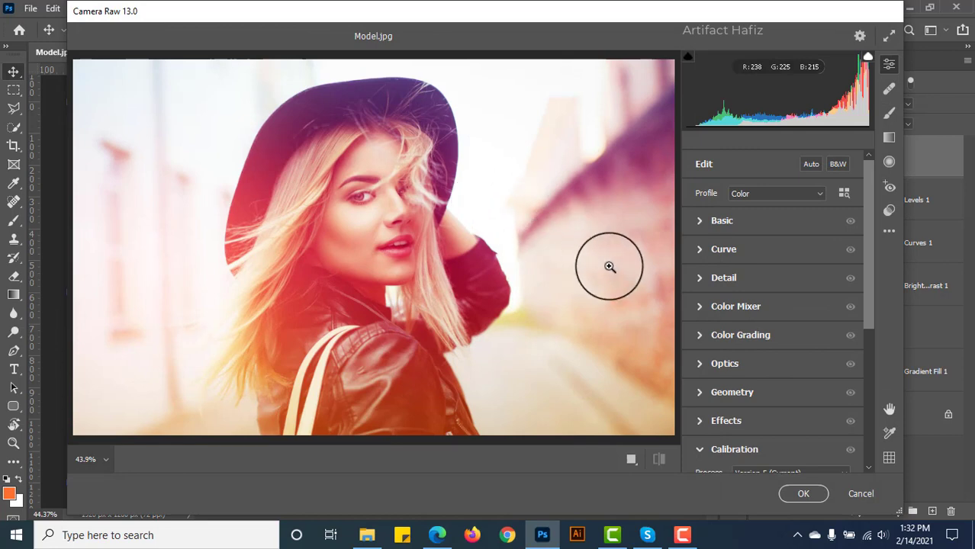
click(699, 221)
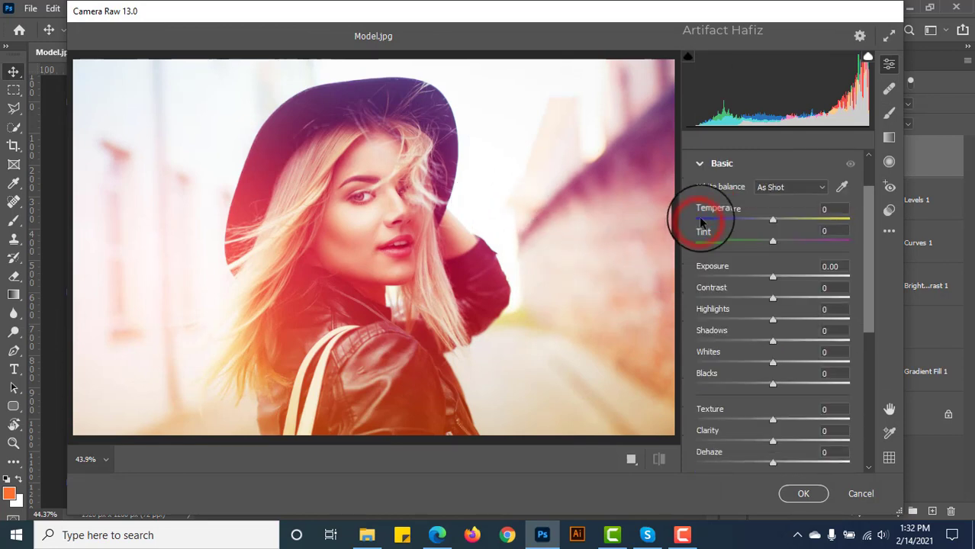
drag(773, 321, 669, 323)
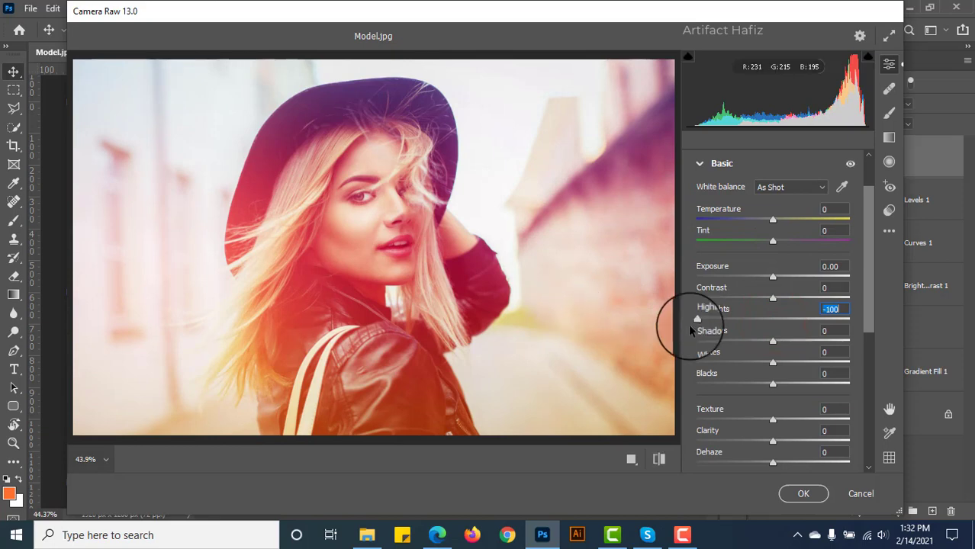
drag(774, 363, 761, 382)
mouse_move(773, 341)
mouse_down()
mouse_move(731, 343)
mouse_move(756, 341)
mouse_up()
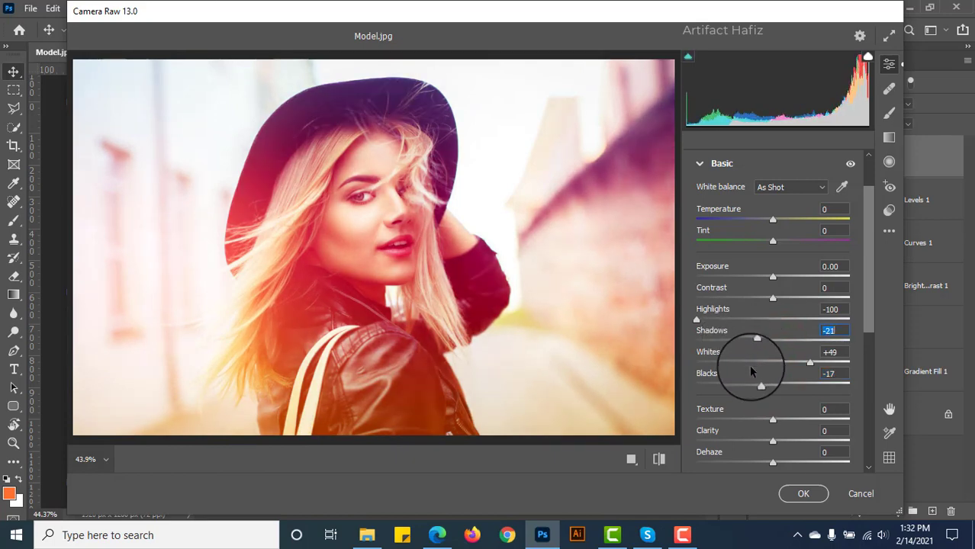
drag(759, 387, 780, 387)
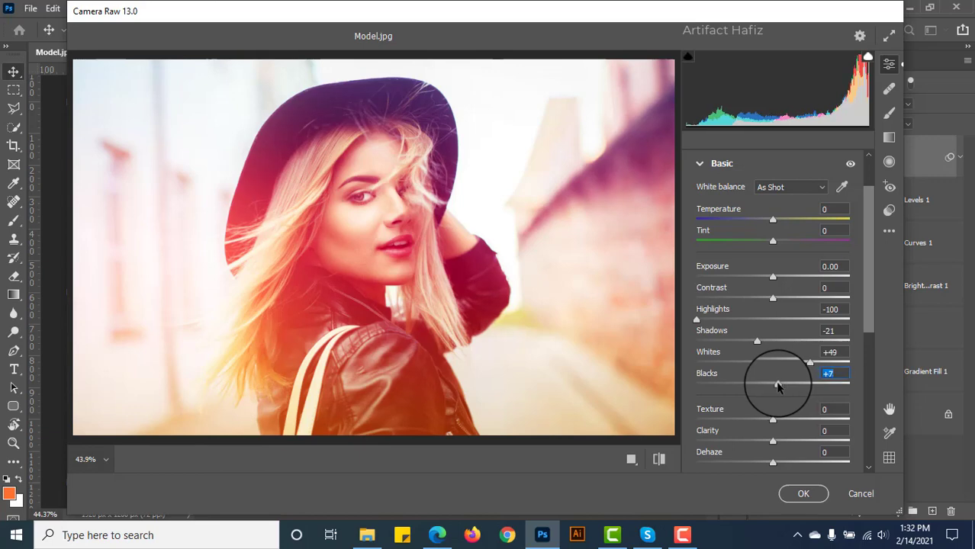
Step: Set Clarity to +9 in the Basic adjustments and apply the Camera Raw Filter
scroll(787, 328, down, 1)
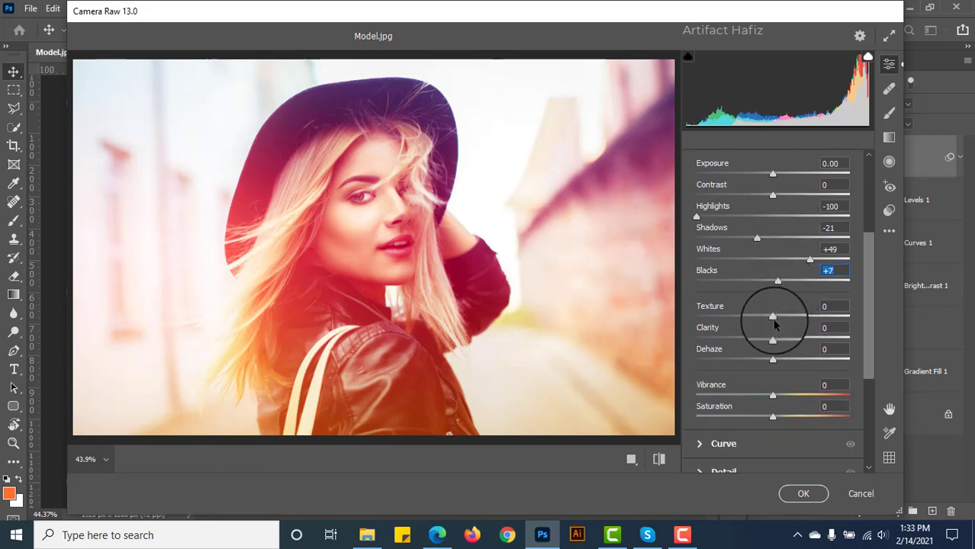
drag(771, 320, 787, 346)
scroll(778, 340, down, 5)
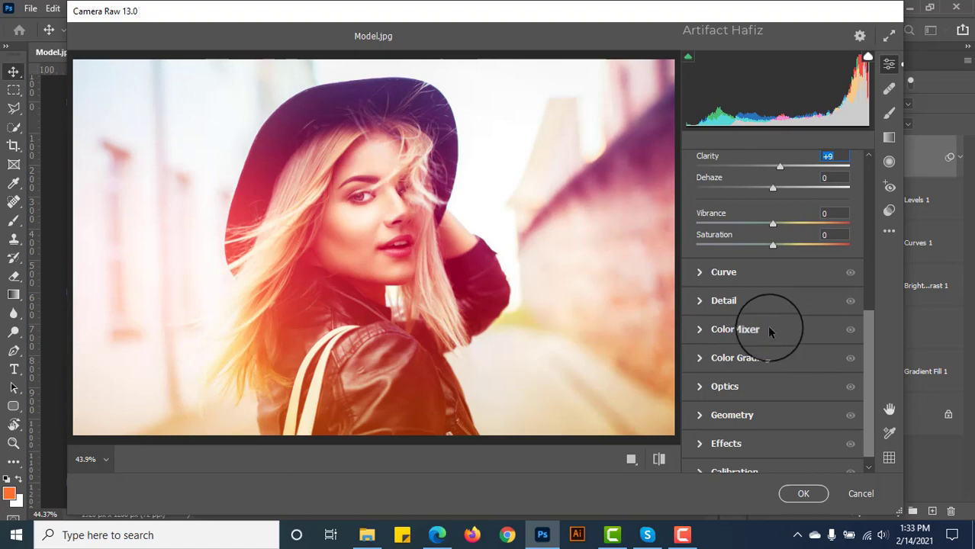
scroll(767, 329, down, 1)
click(803, 496)
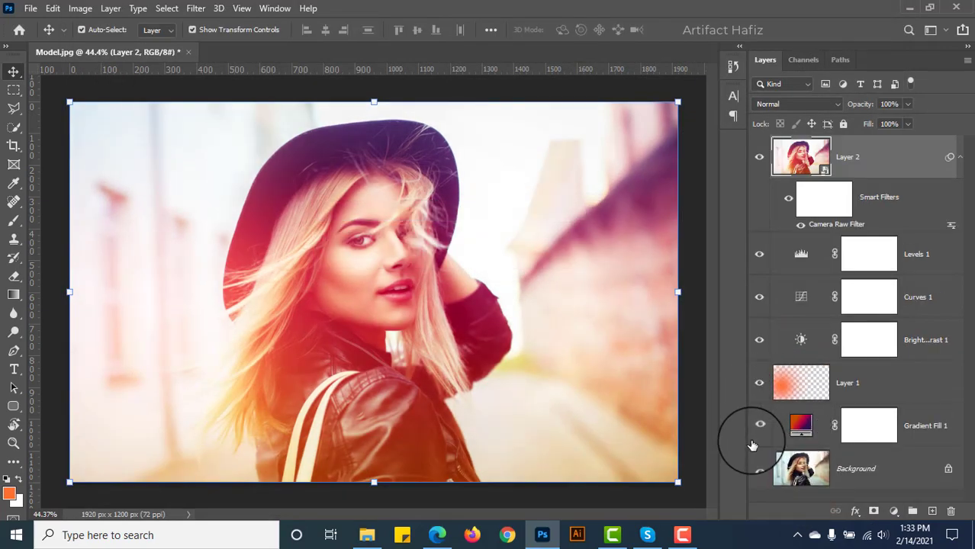
Step: Compare the original photo with the finished effect by hiding and showing all layers above the Background
key(ctrl+alt+shift+e)
alt+click(760, 472)
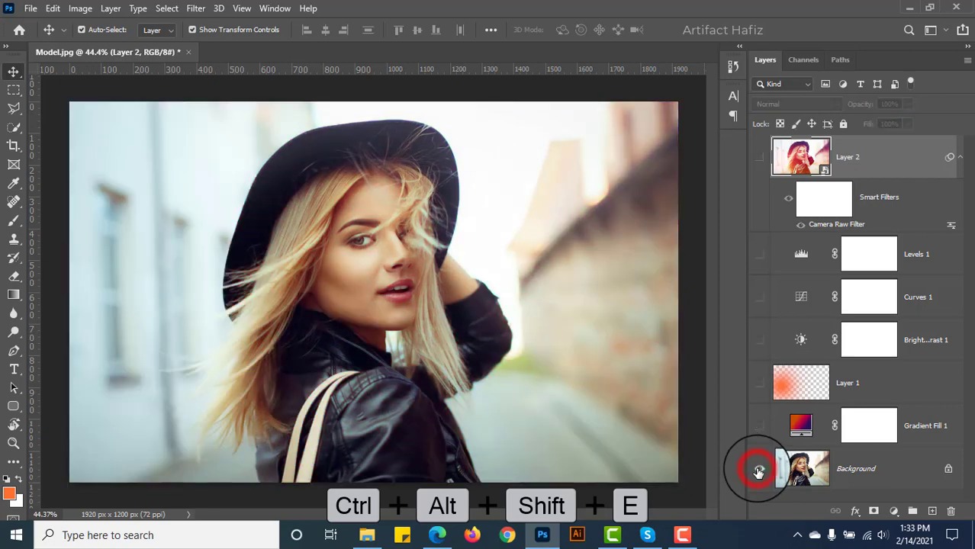
alt+click(759, 471)
alt+click(759, 472)
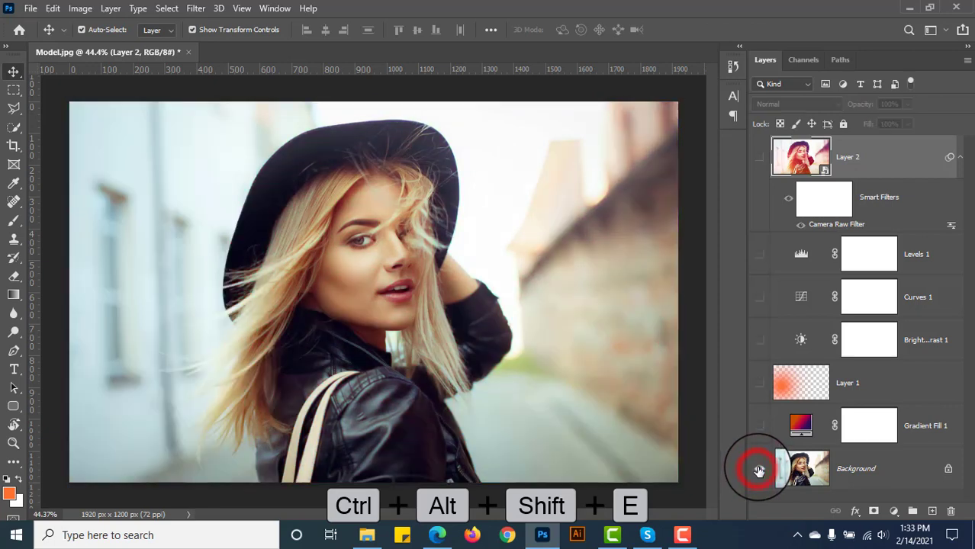
alt+click(759, 467)
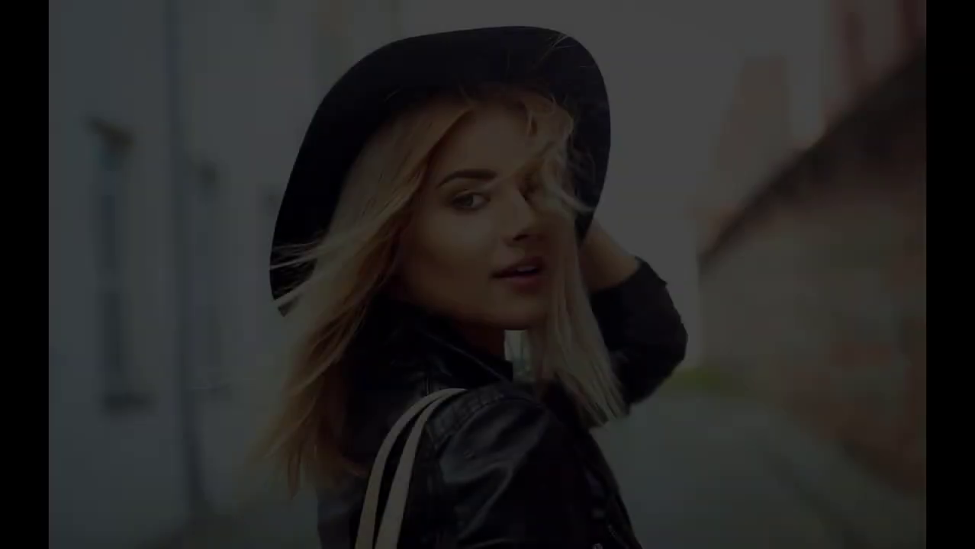